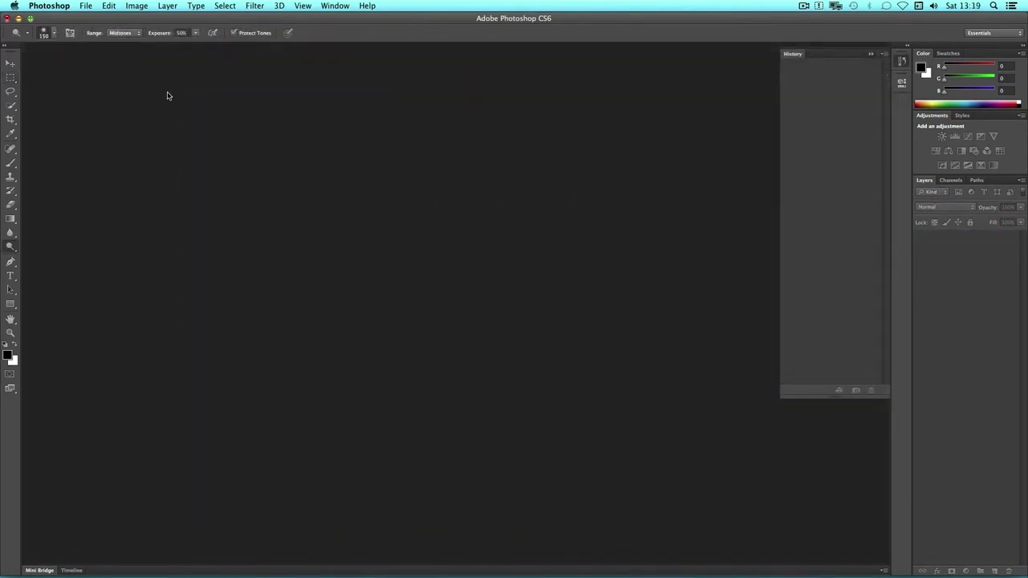
Create a new white document 1000 × 800 pixels at 72 pixels/inch.
left_click(85, 6)
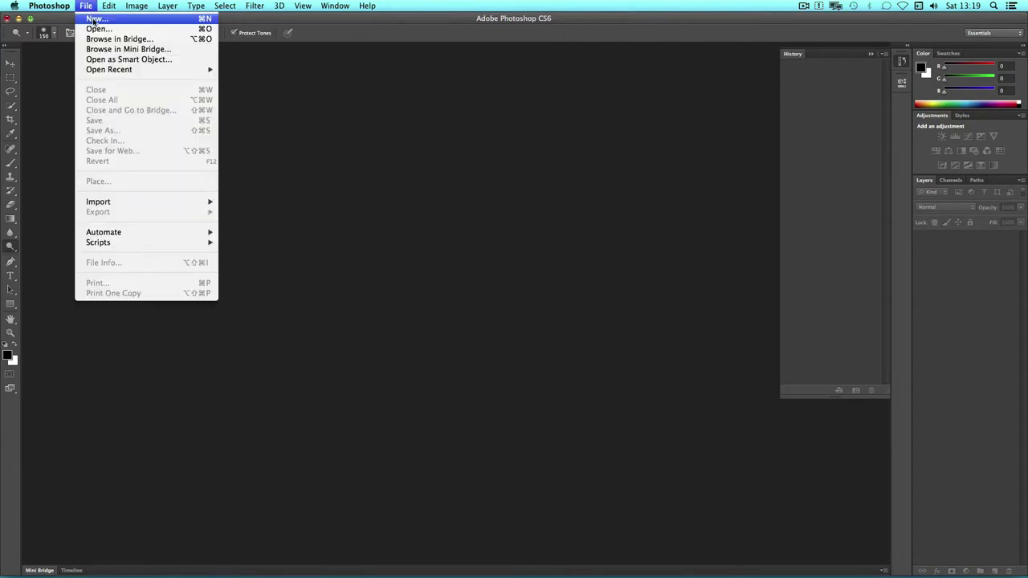
left_click(92, 19)
left_click(567, 255)
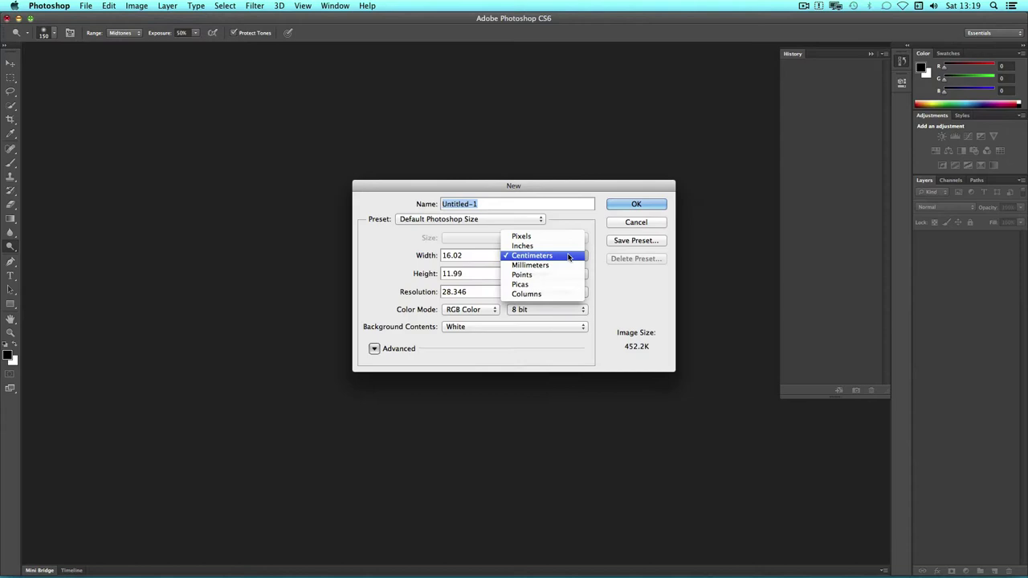
left_click(563, 237)
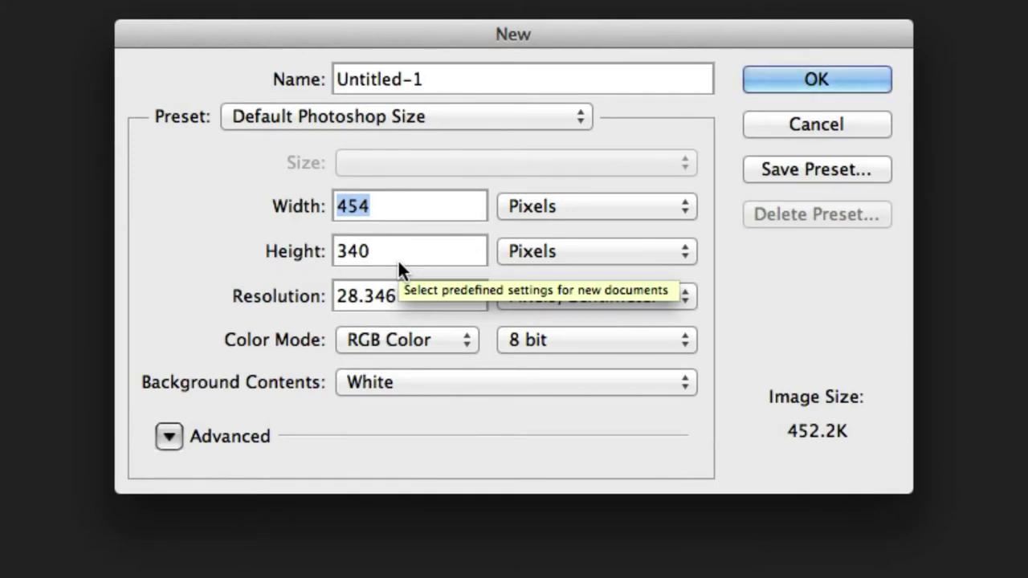
type("1")
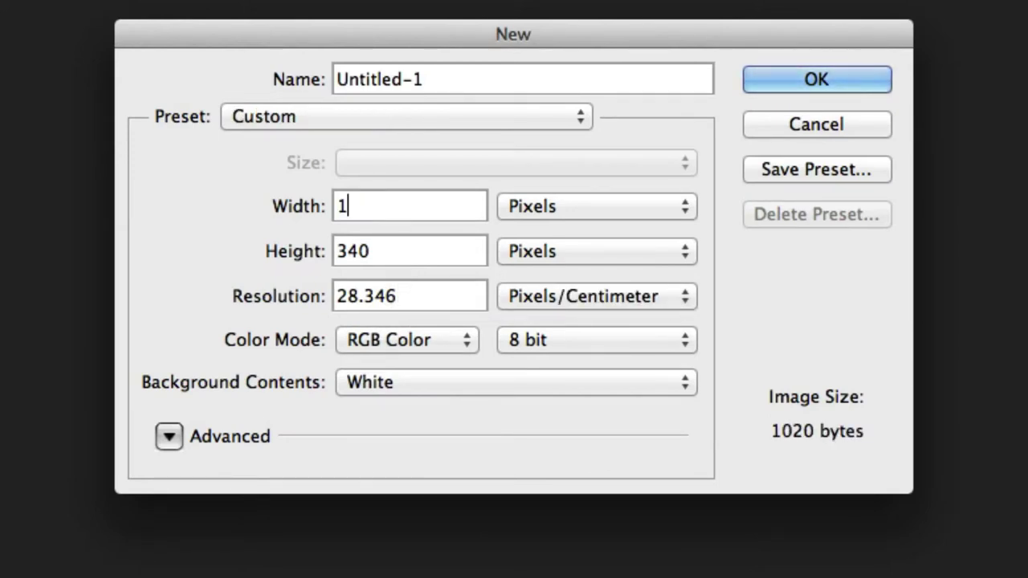
type("0000")
key("Tab")
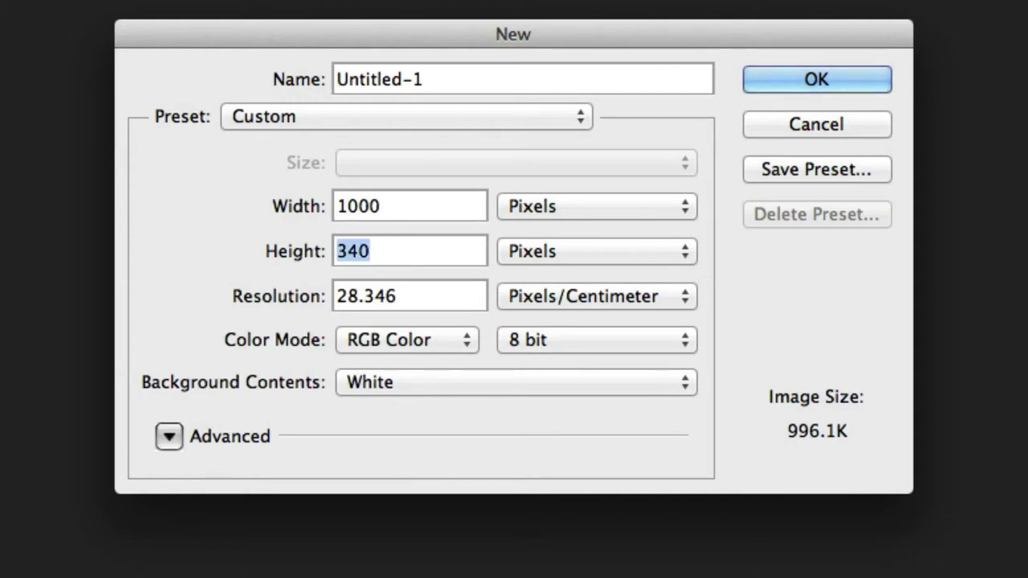
type("8")
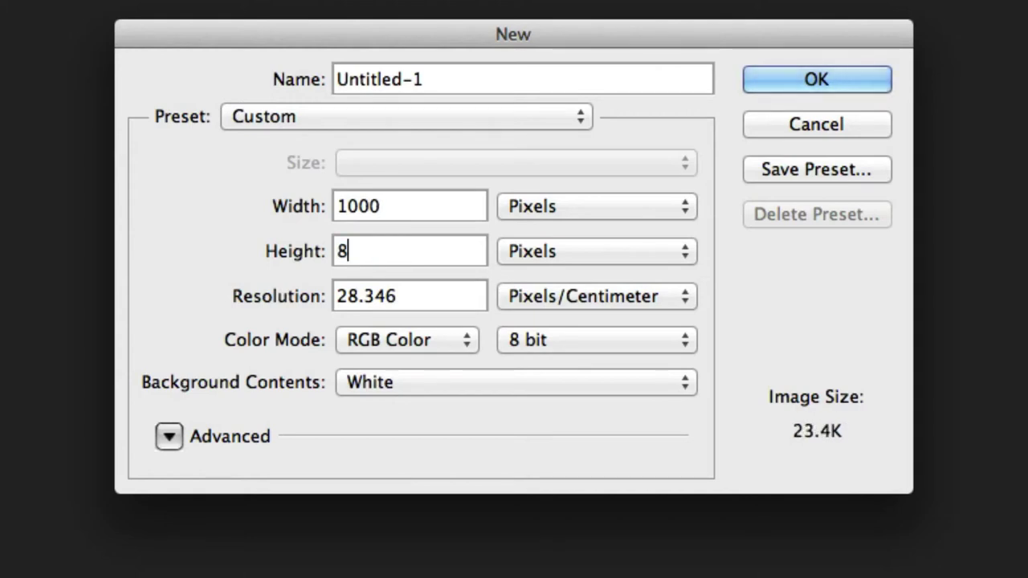
type("00")
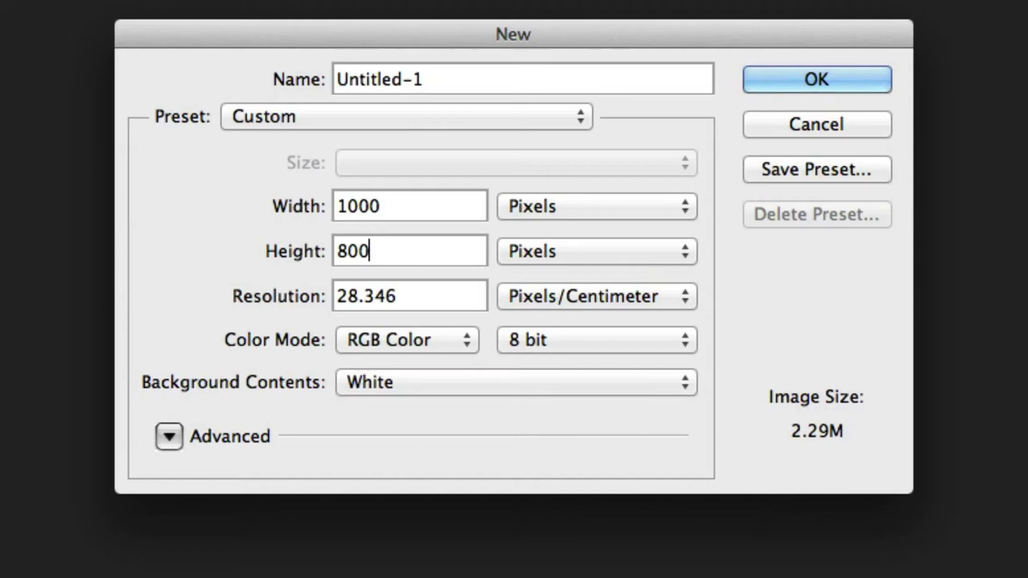
left_click(613, 293)
left_click(615, 277)
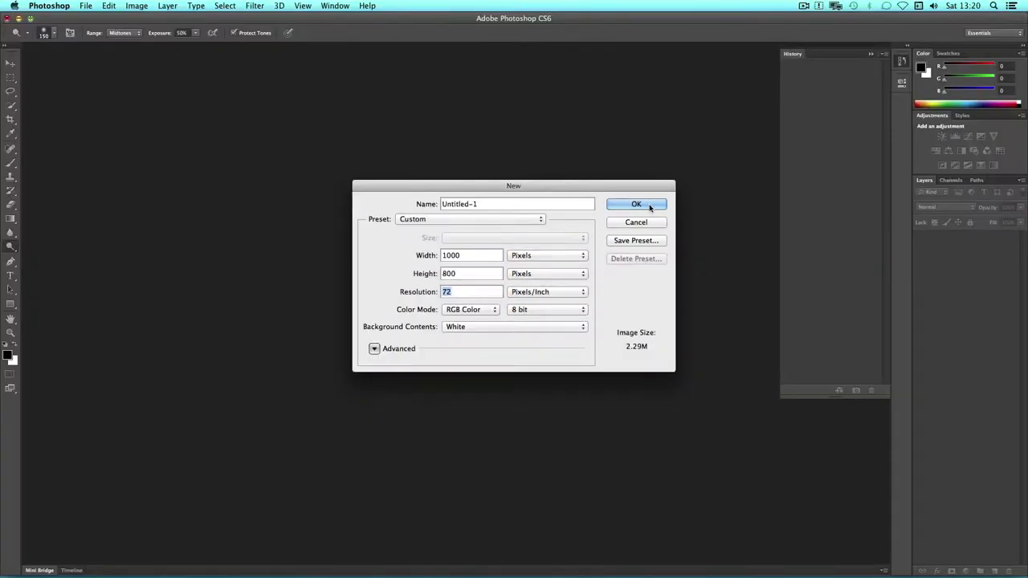
key("Return")
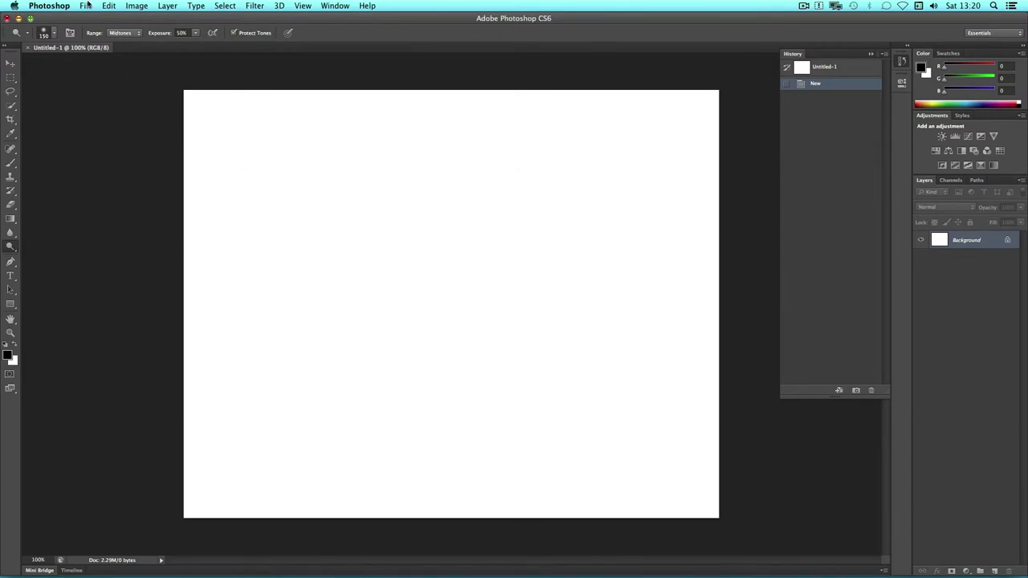
Open Sf-Dolores-2, Sf-Dolores-band, Sf-Dolores, Sf-goldengate and Sf-intersection from the Images folder, then pick the Move tool.
left_click(85, 6)
left_click(98, 34)
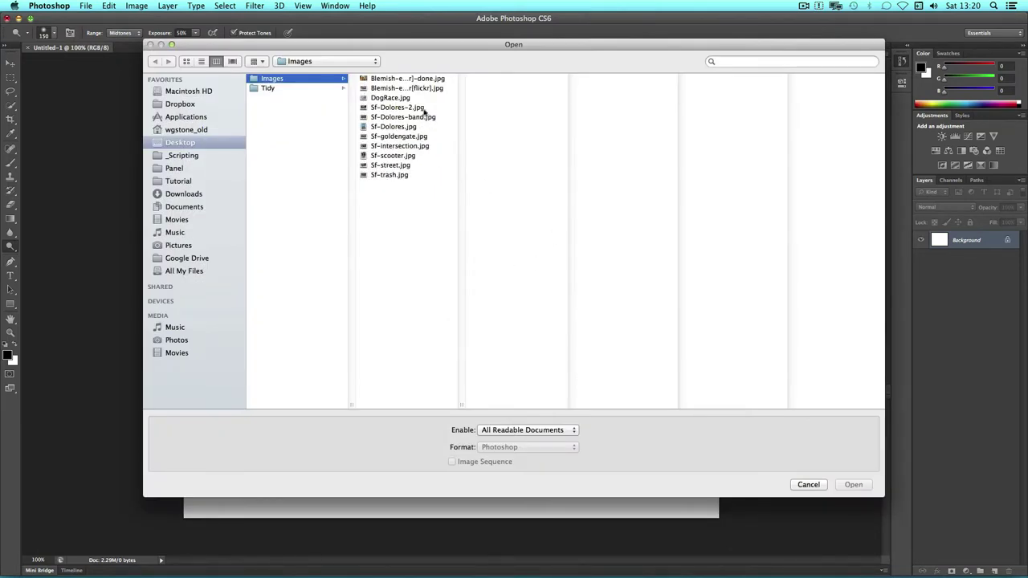
left_click(424, 109)
left_click(431, 146, "shift")
left_click(853, 485)
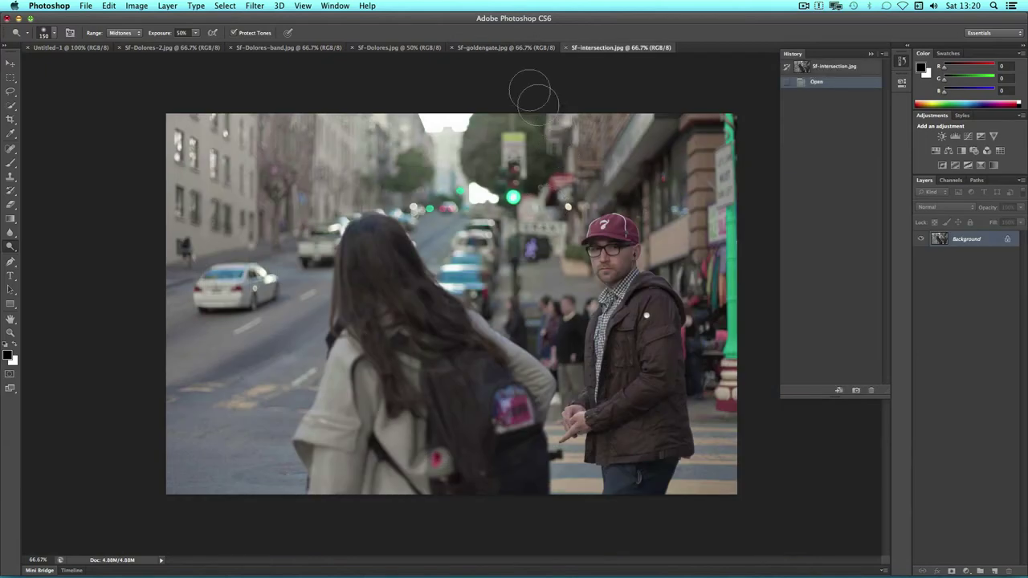
key("v")
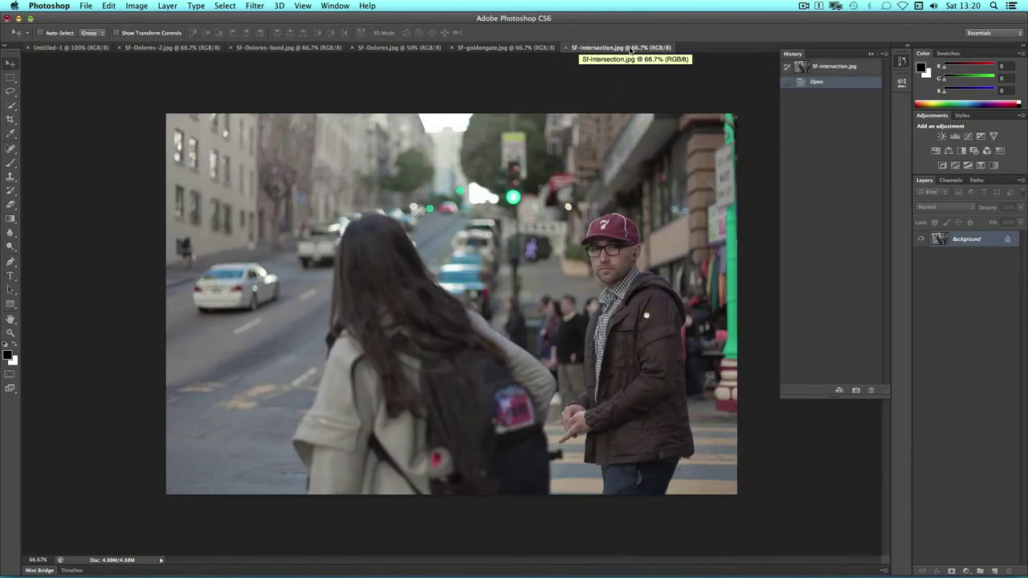
Float the five photo tabs into separate windows.
left_click_drag(632, 51, 574, 91)
left_click_drag(506, 47, 520, 70)
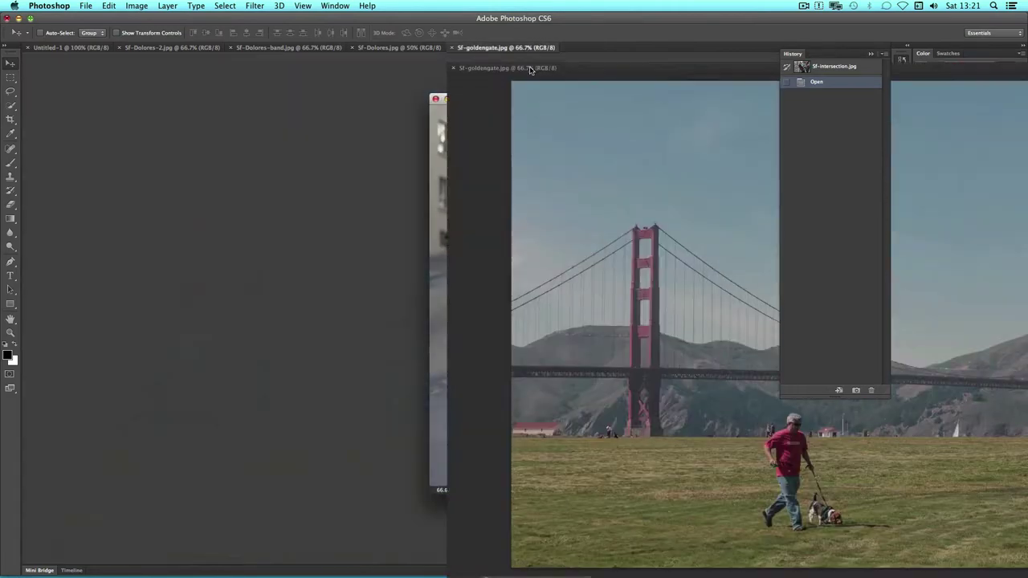
left_click_drag(398, 50, 350, 63)
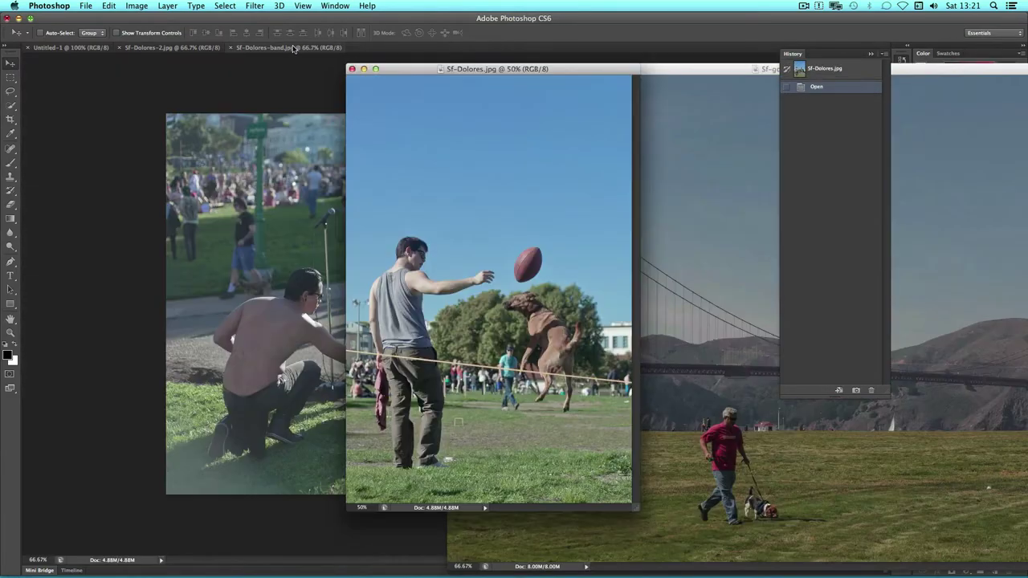
left_click_drag(291, 47, 285, 70)
left_click_drag(173, 47, 169, 75)
Drag Sf-Dolores-2 into Untitled-1 as Layer 1 and close its source window.
left_click_drag(464, 78, 592, 117)
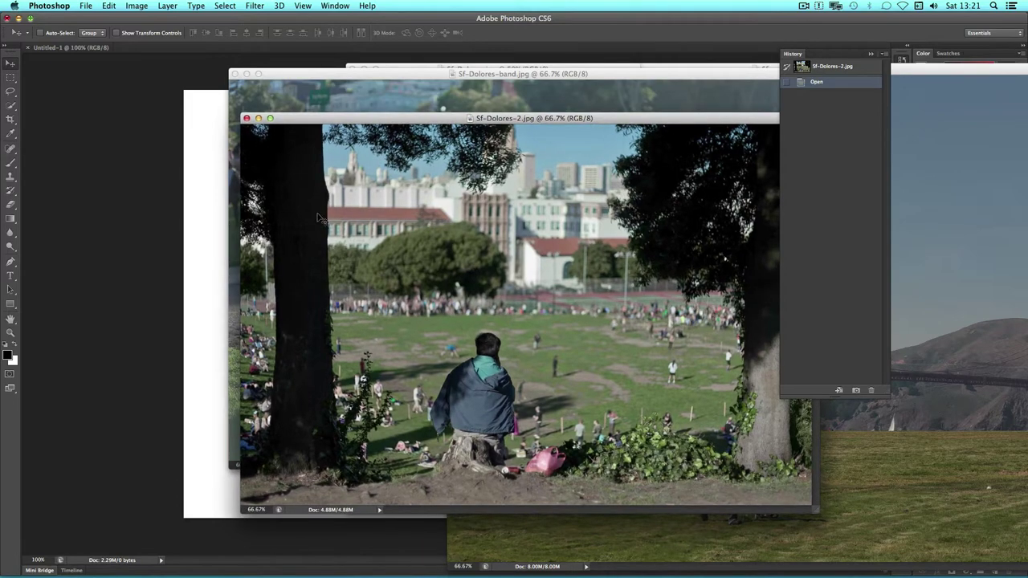
left_click_drag(311, 219, 210, 218)
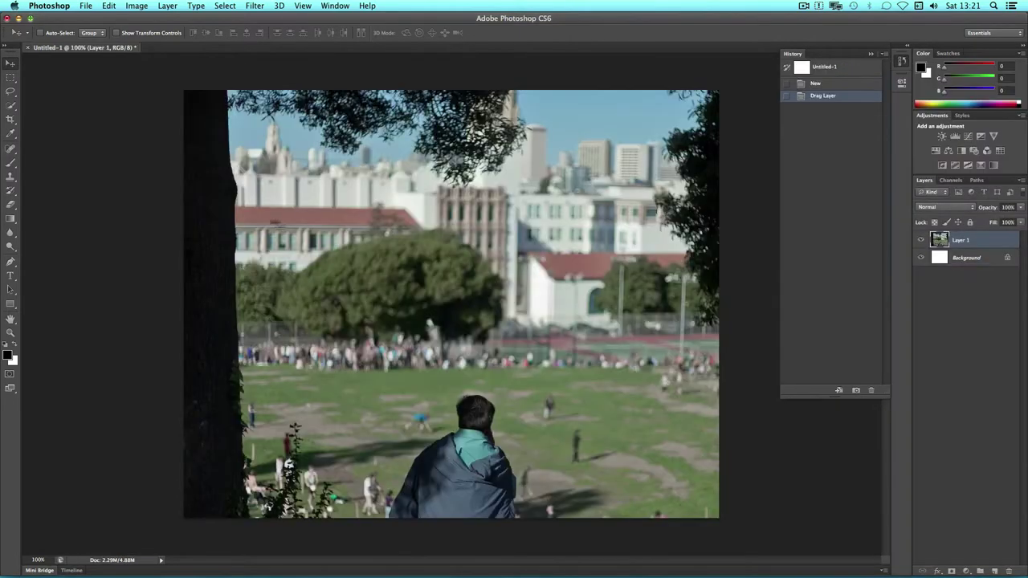
left_click(342, 6)
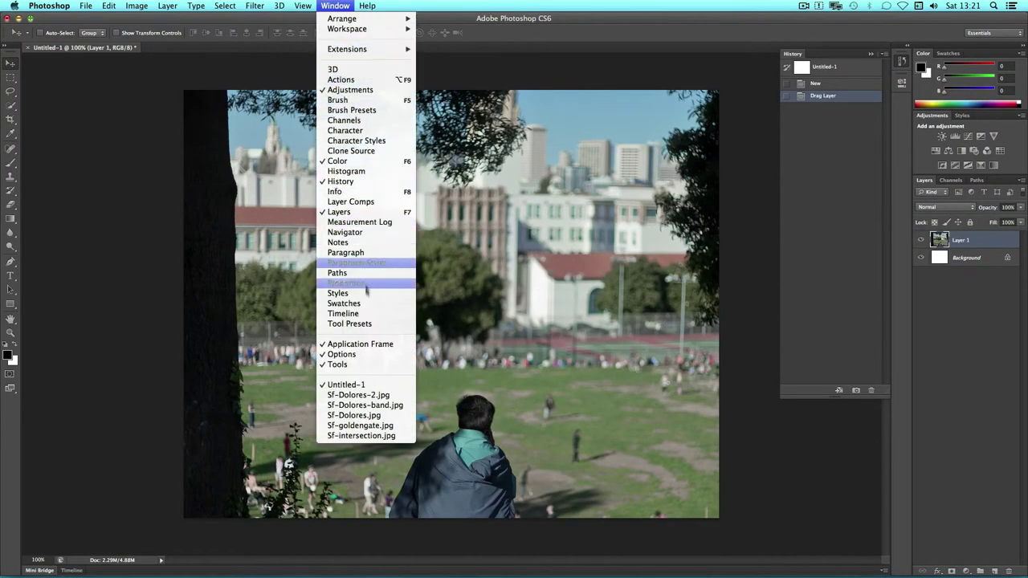
left_click(367, 396)
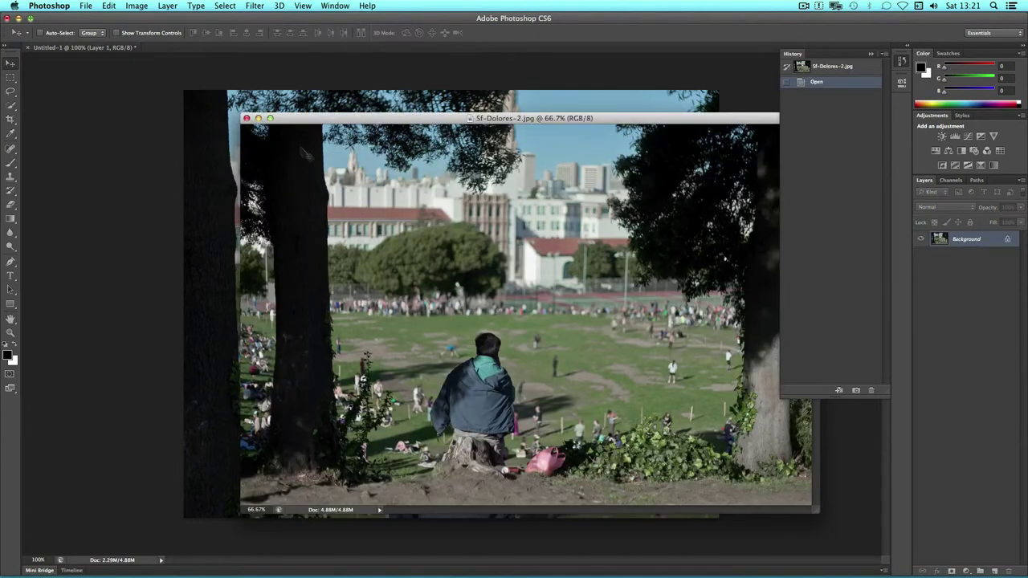
left_click(247, 118)
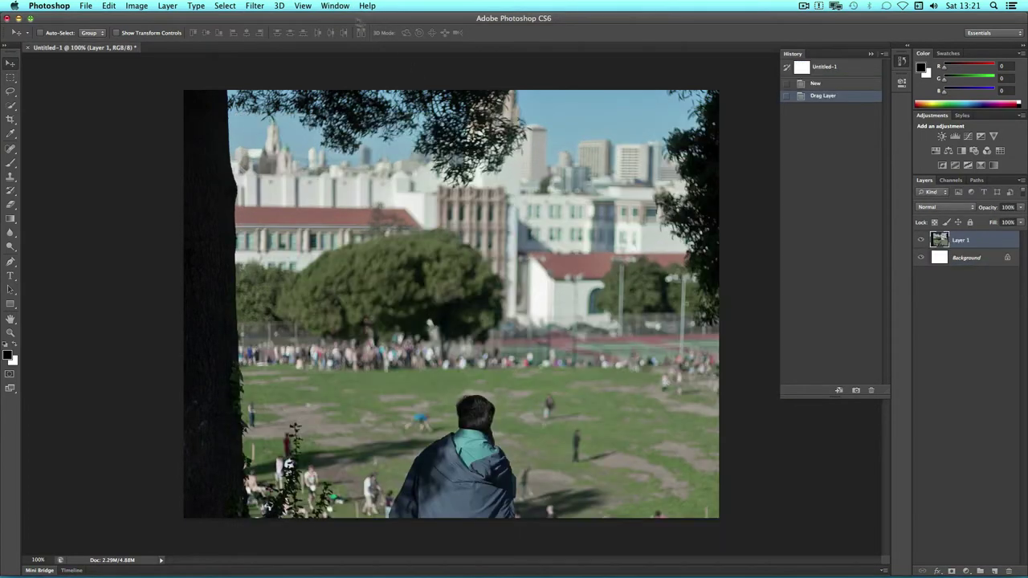
Bring the Sf-Dolores-band photo in as Layer 2 and close its source window.
left_click(334, 6)
left_click(367, 394)
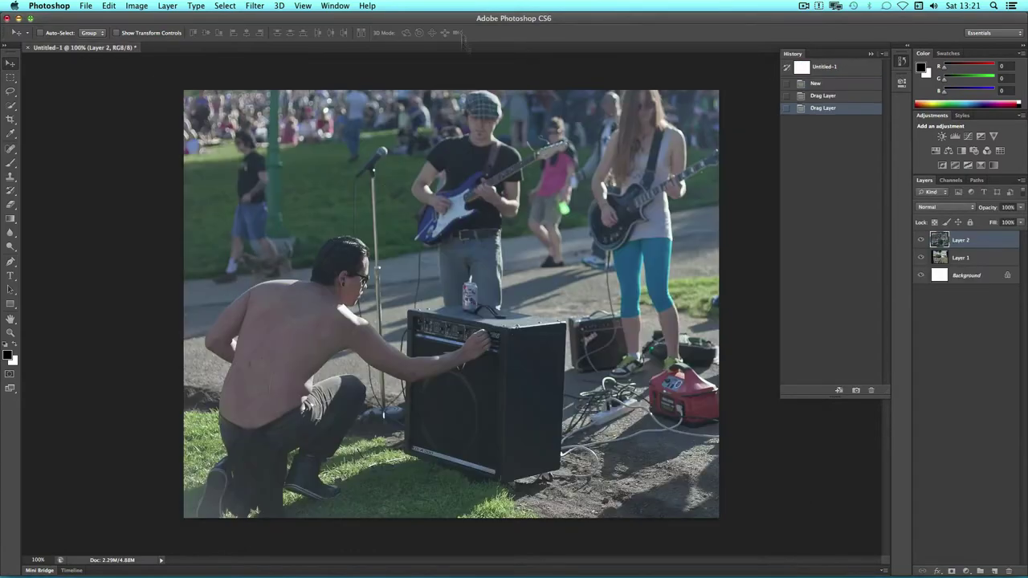
left_click(344, 5)
left_click(379, 397)
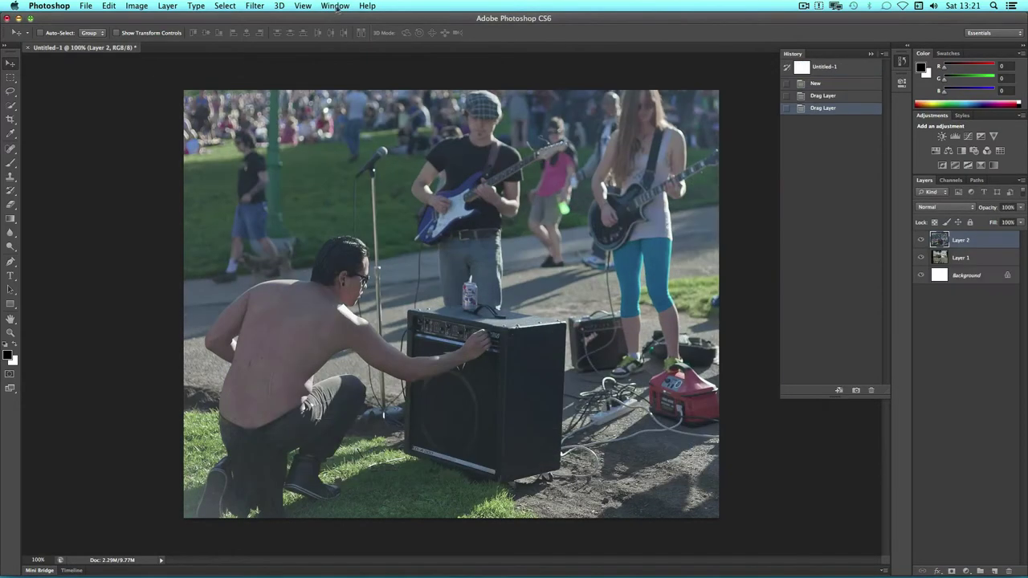
left_click(335, 6)
Copy the Sf-Dolores photo in as Layer 3 and close its window.
left_click(362, 397)
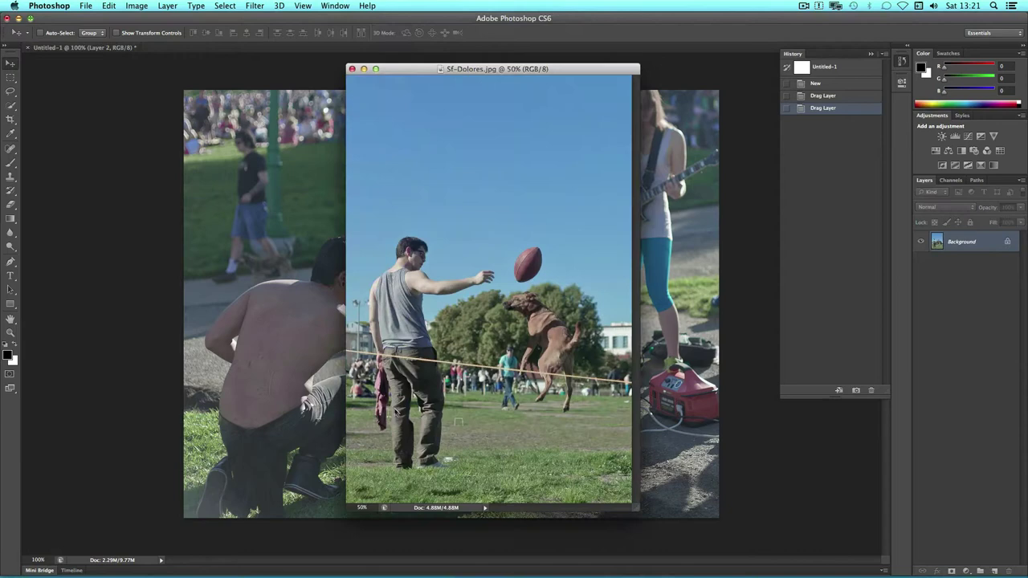
left_click_drag(395, 206, 332, 161)
left_click(335, 6)
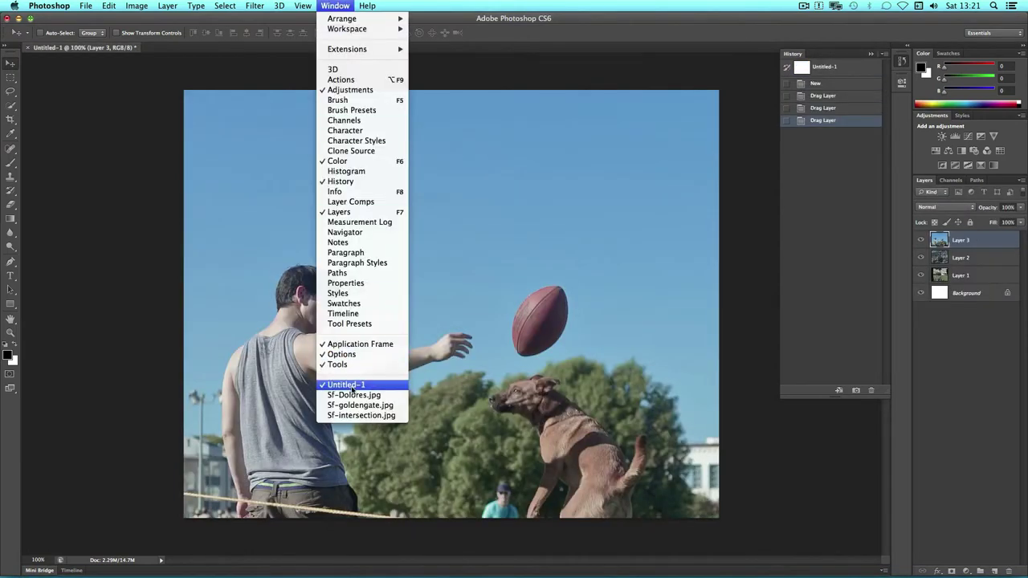
left_click(353, 395)
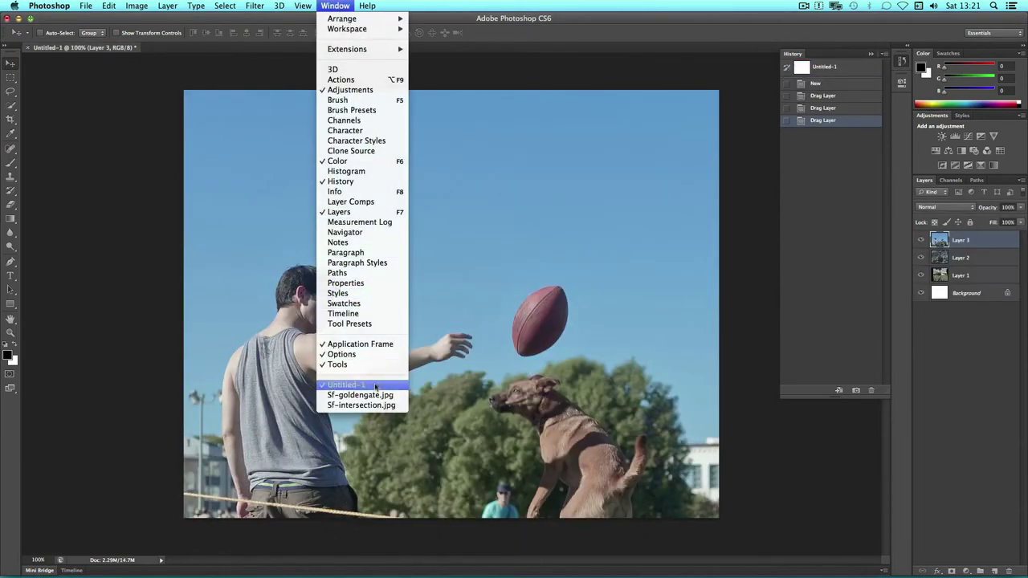
Drag the Golden Gate photo in as Layer 4, close its window, and shift it into place.
left_click(360, 394)
left_click_drag(562, 281, 354, 137)
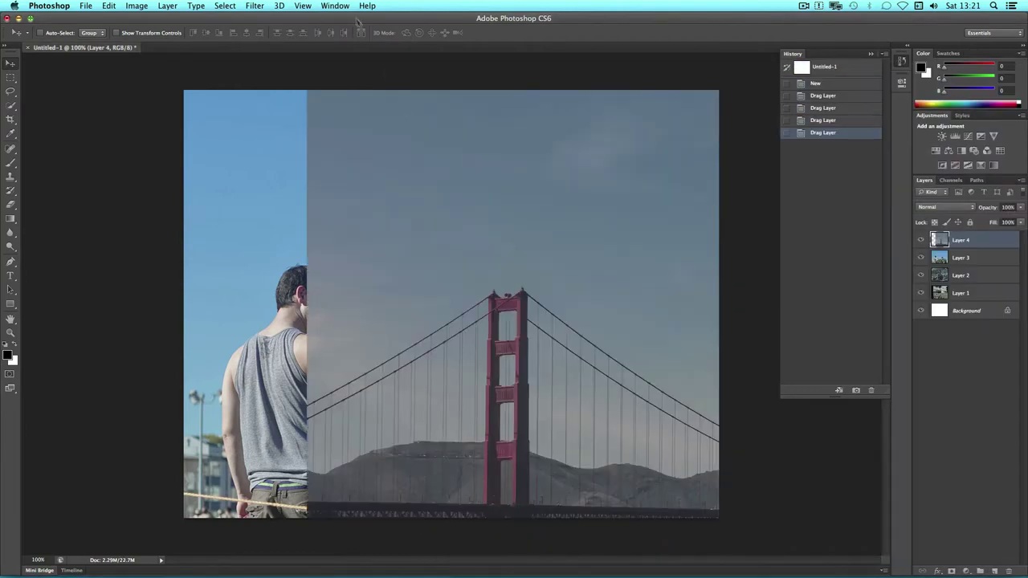
left_click(335, 5)
left_click(356, 453)
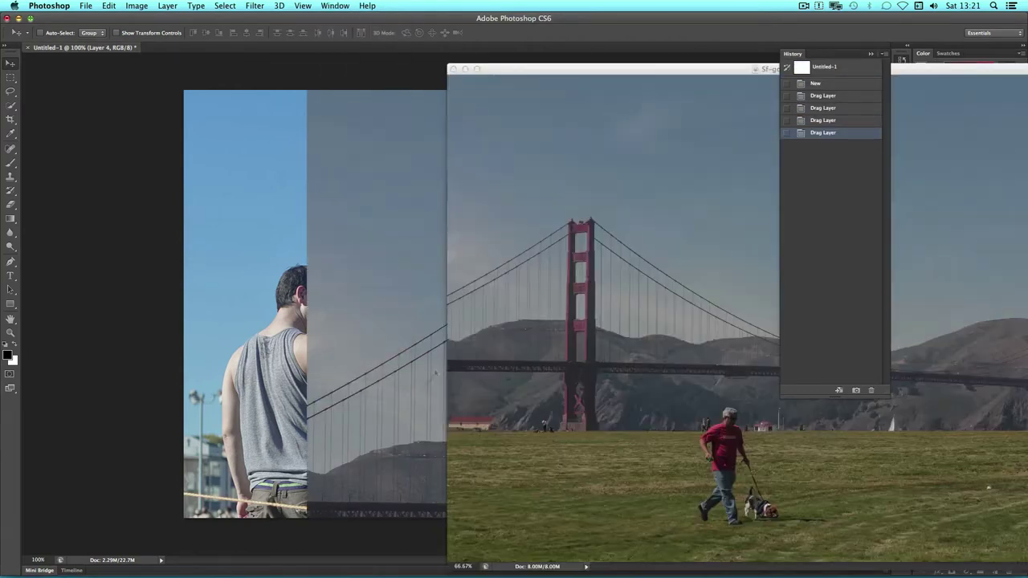
left_click(453, 69)
left_click_drag(485, 297, 313, 249)
left_click_drag(528, 282, 546, 226)
Hide Layers 1–4, then show and select only Layer 1's Dolores park photo.
left_click(977, 260)
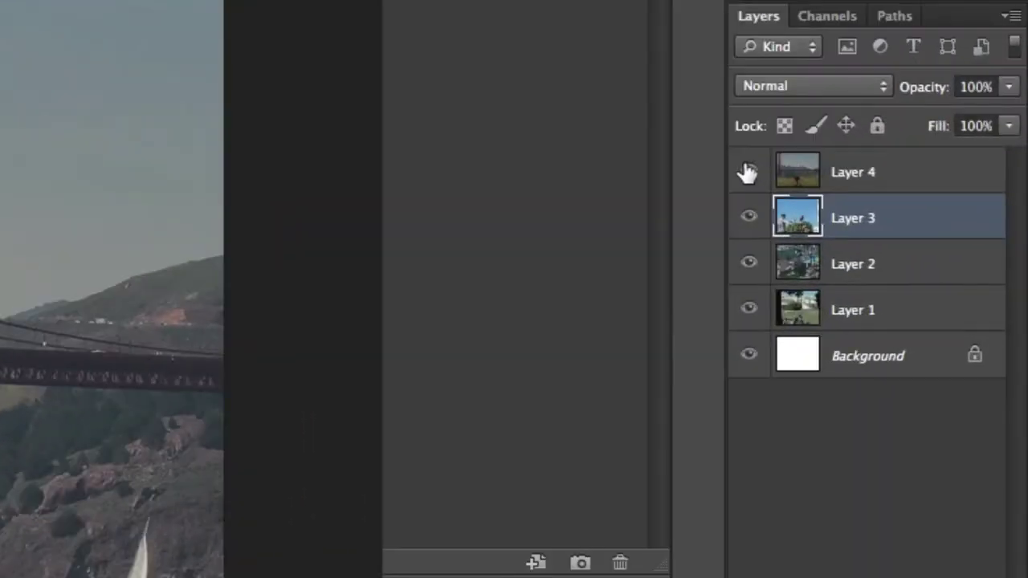
left_click(747, 172)
left_click(749, 217)
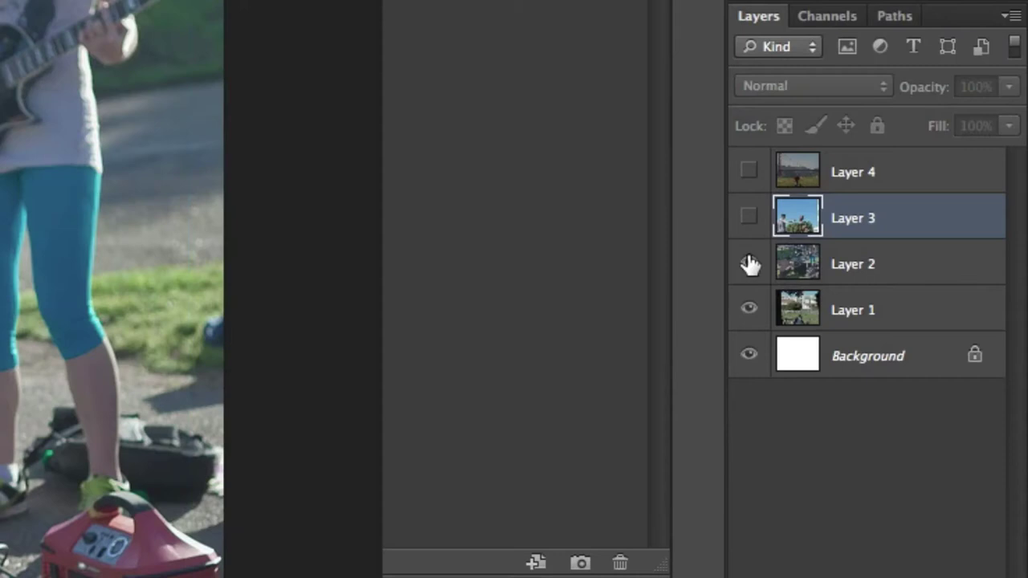
left_click(748, 262)
left_click(749, 309)
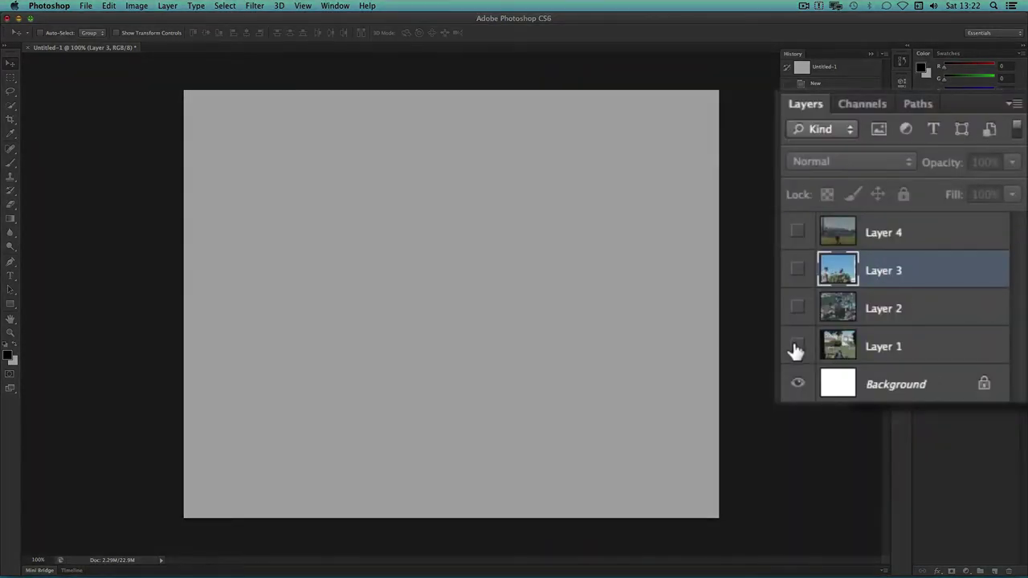
left_click(921, 293)
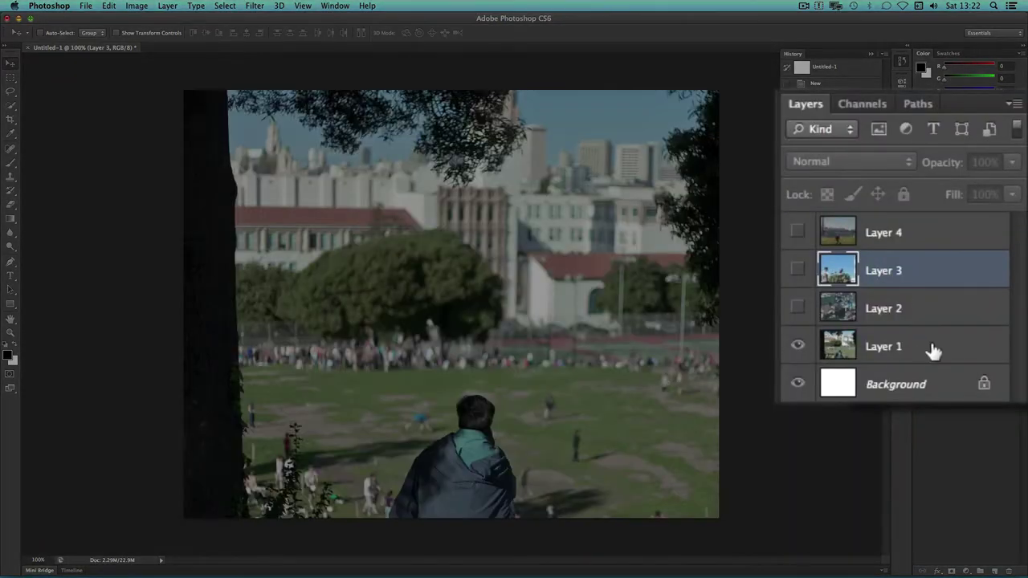
left_click(982, 293)
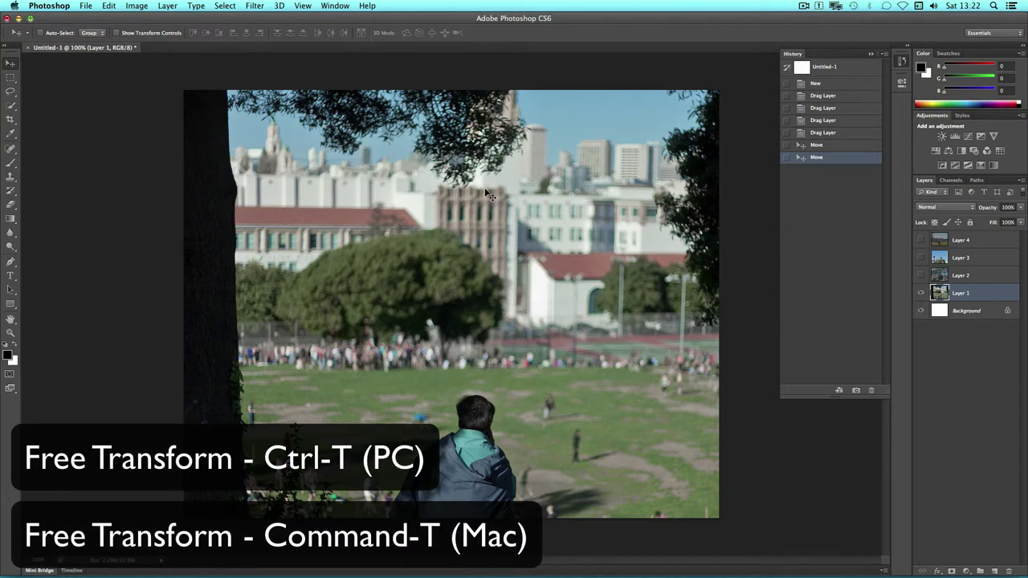
Free-transform Layer 1's park photo to about 37% and fix it in the bottom-left corner.
key("super+t")
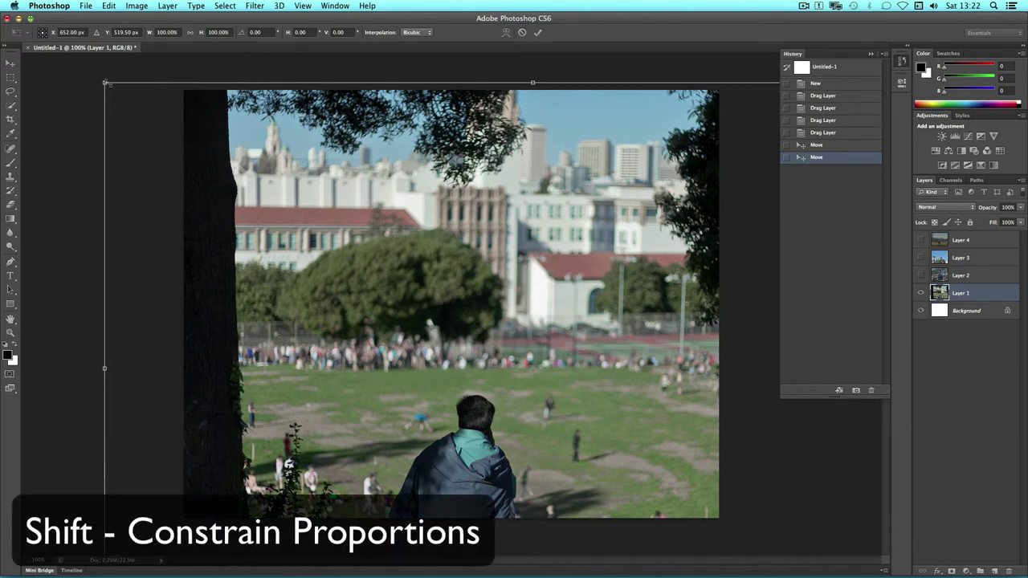
left_click_drag(104, 82, 589, 407)
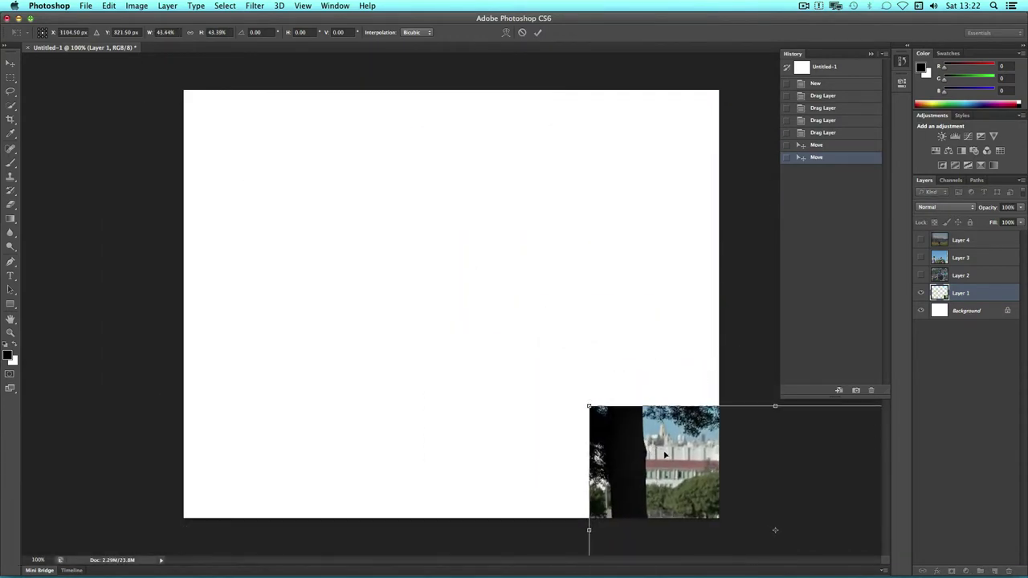
left_click_drag(668, 448, 312, 300)
left_click_drag(444, 313, 438, 314)
left_click_drag(423, 373, 377, 385)
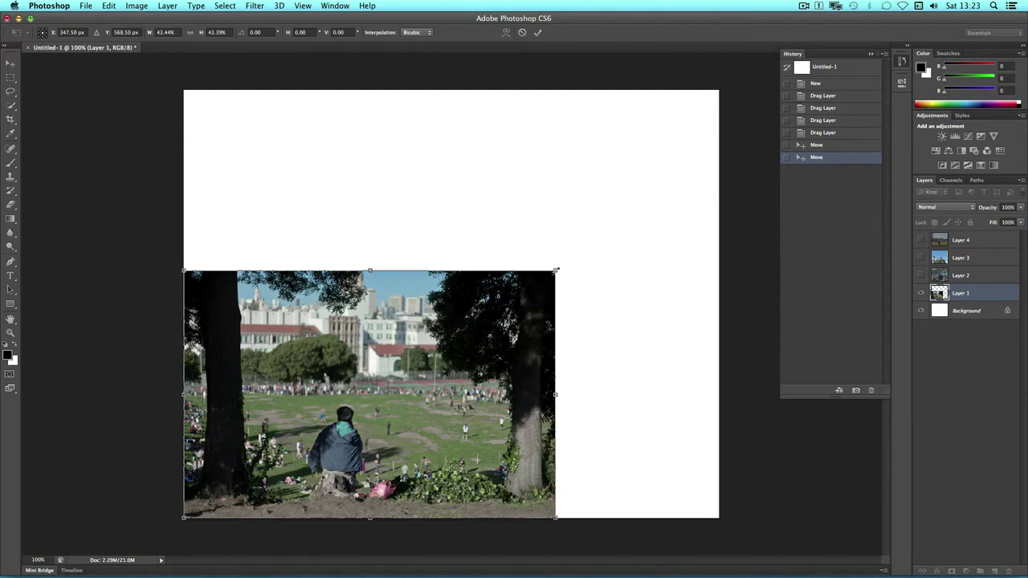
left_click_drag(556, 270, 485, 290)
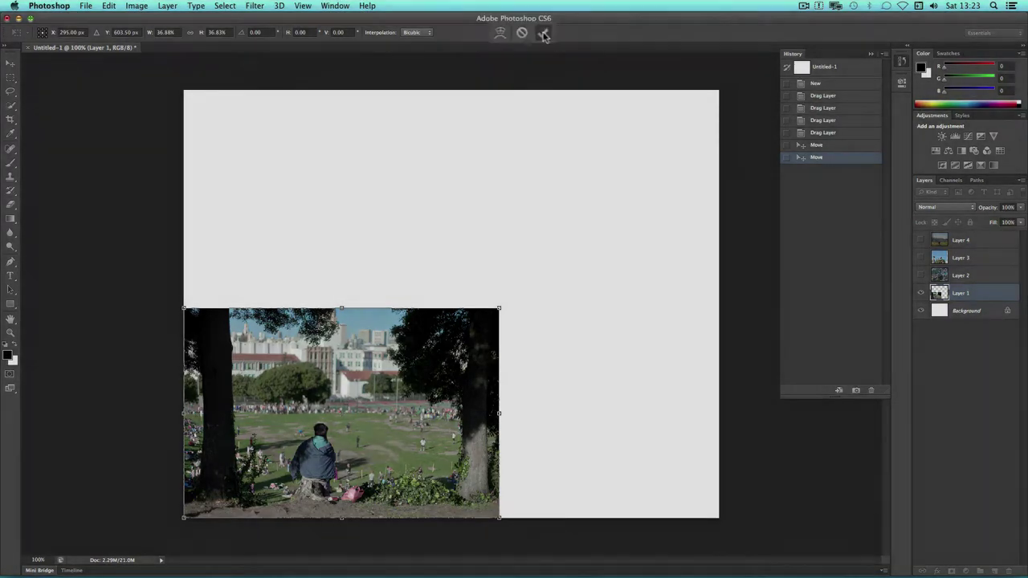
left_click(546, 34)
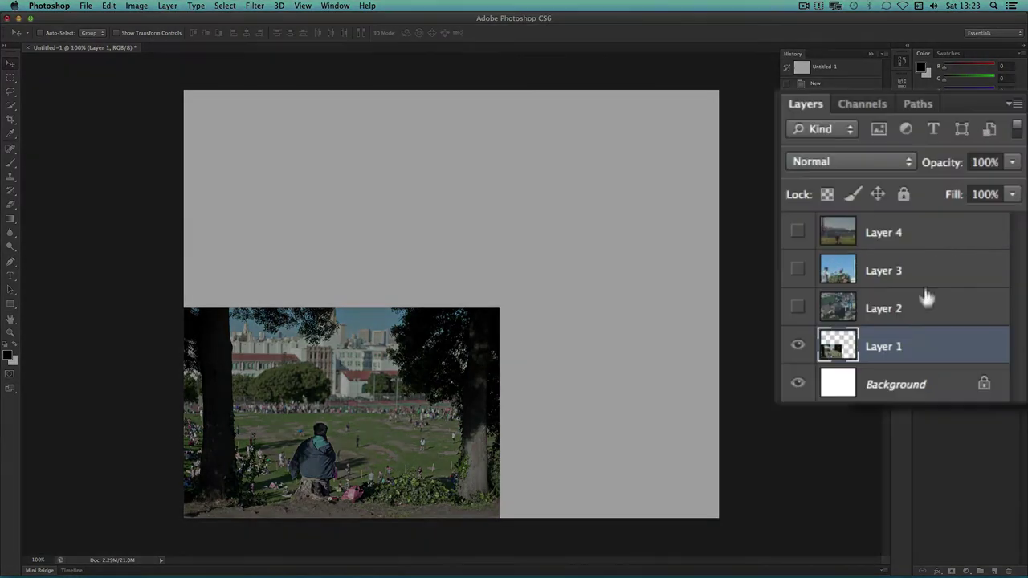
Show and select Layer 2's band photo and scale it to about half size.
left_click(929, 311)
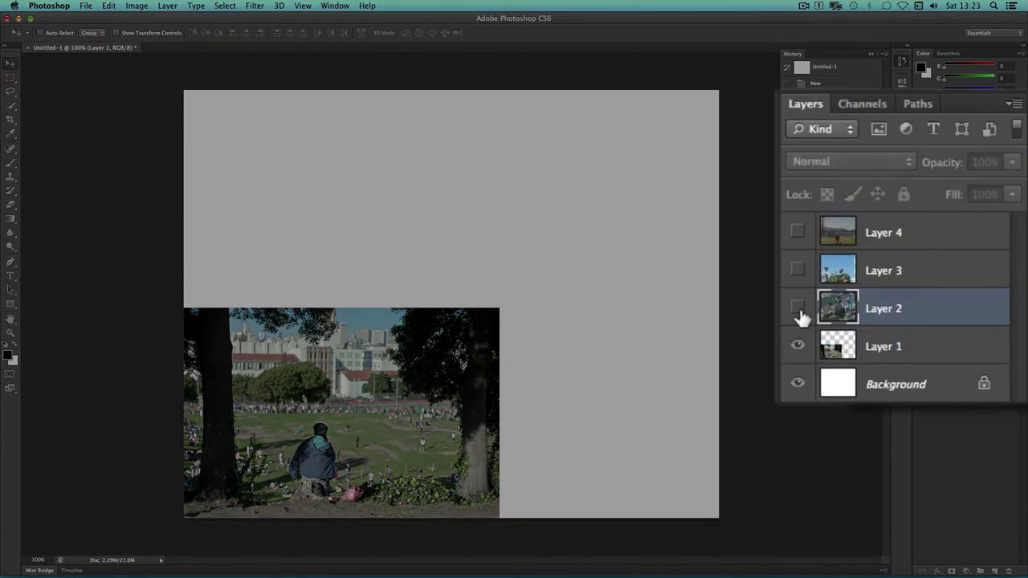
left_click(795, 310)
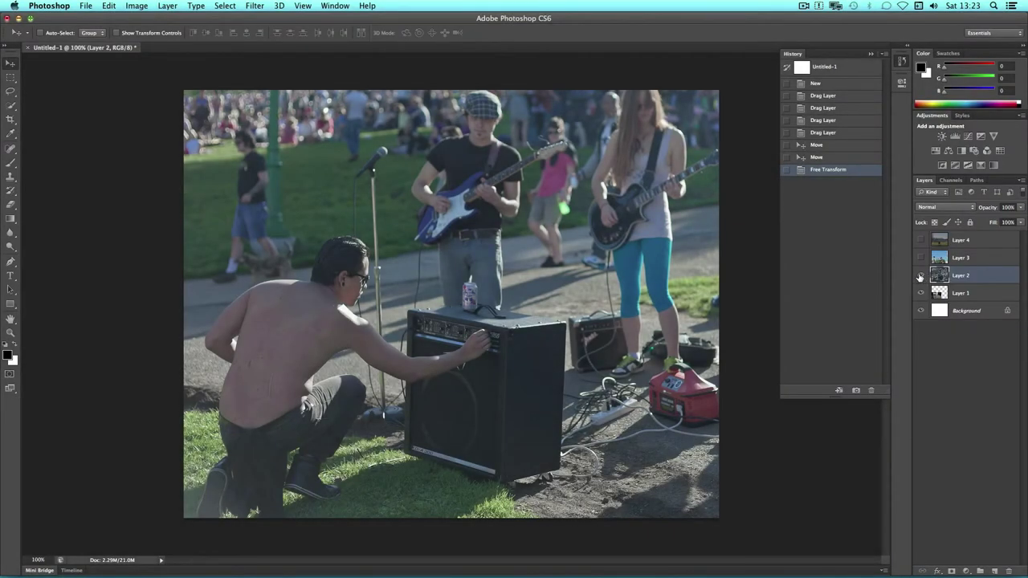
key("super+t")
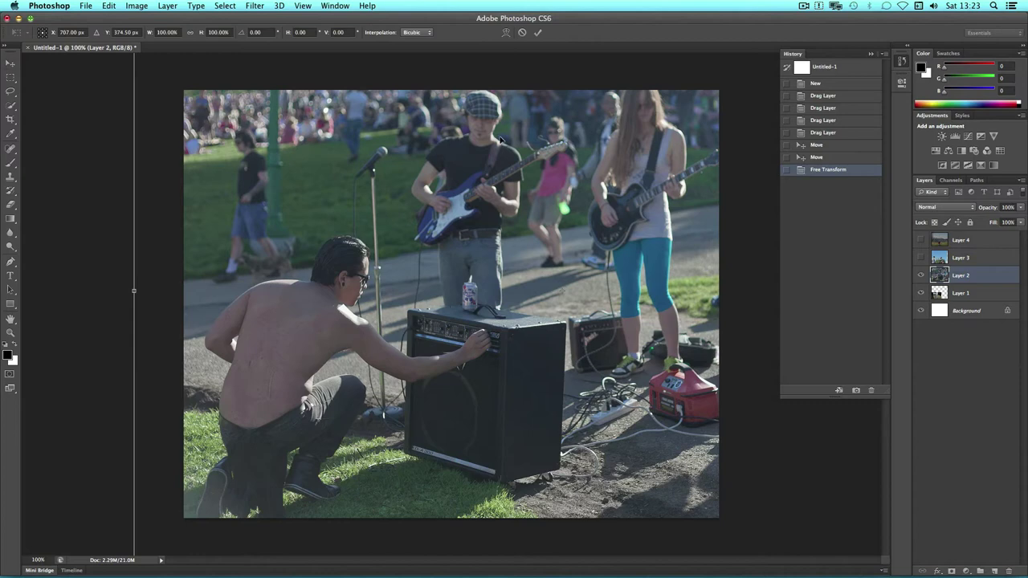
left_click_drag(500, 138, 481, 245)
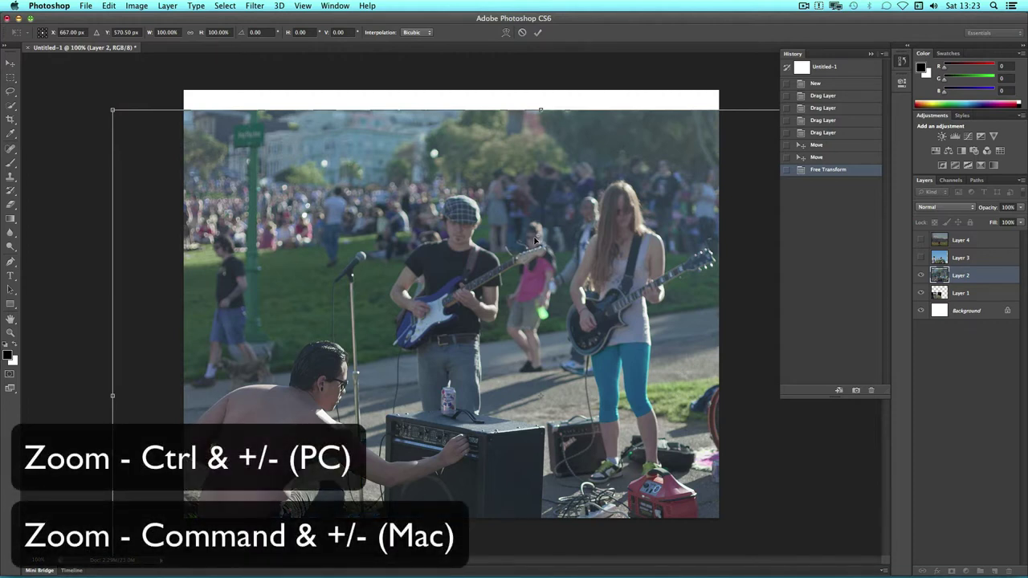
key("super+minus")
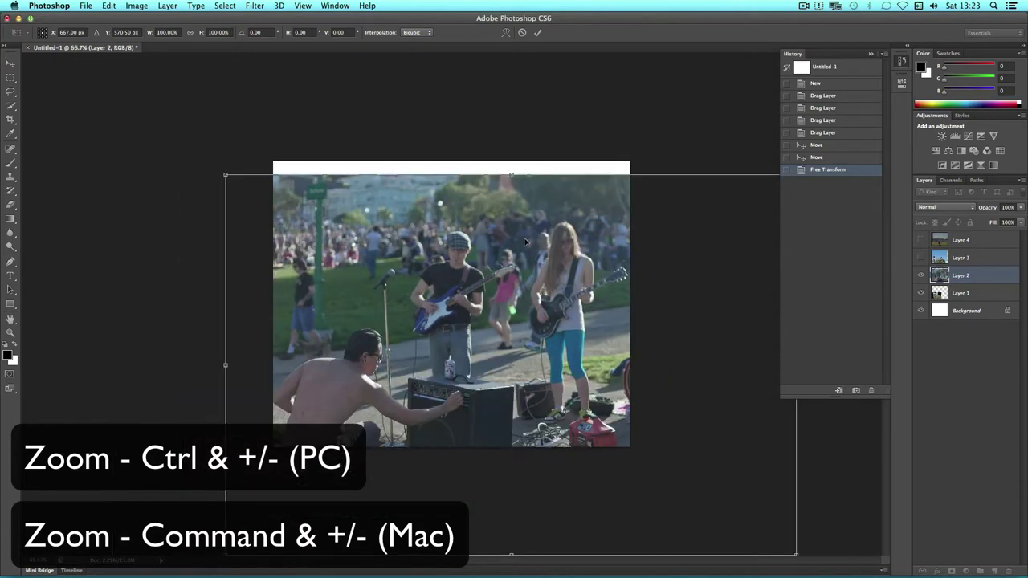
key("super+minus")
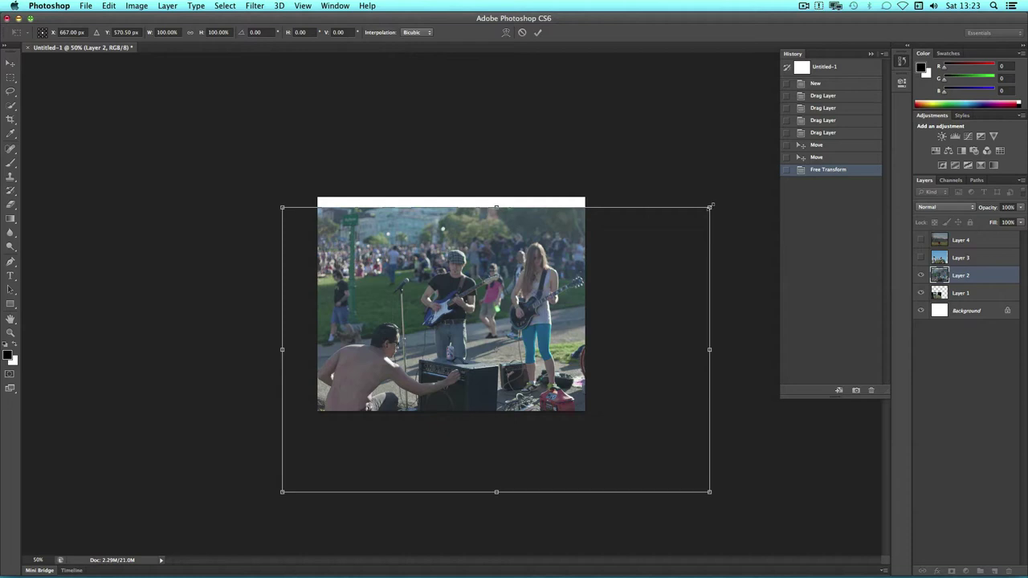
left_click_drag(710, 207, 509, 339)
left_click_drag(454, 374, 529, 232)
Shrink the band photo to about 38% and align it in the top-right quarter against the park photo.
left_click_drag(355, 350, 421, 306)
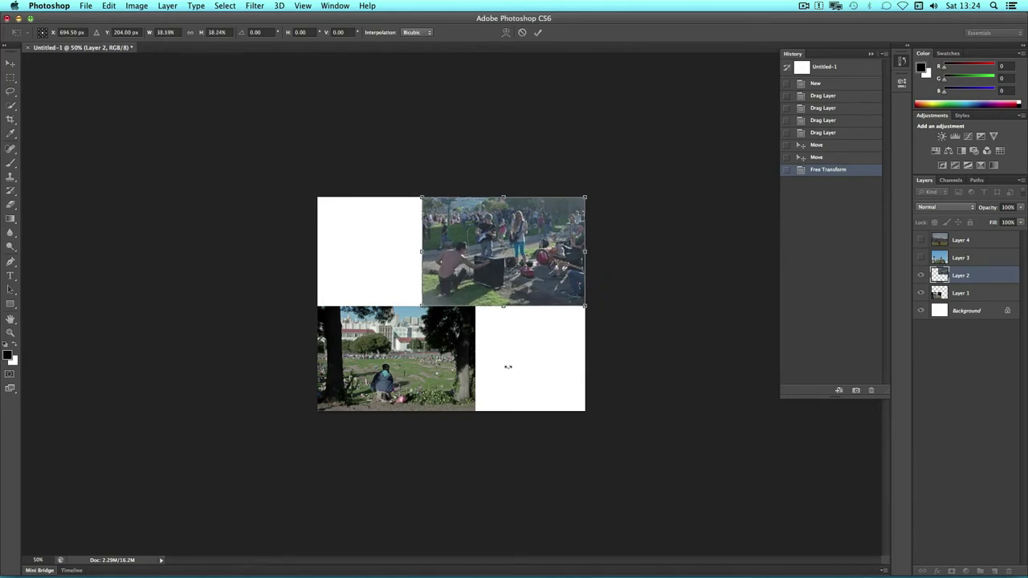
key("super+equal")
key("super+equal")
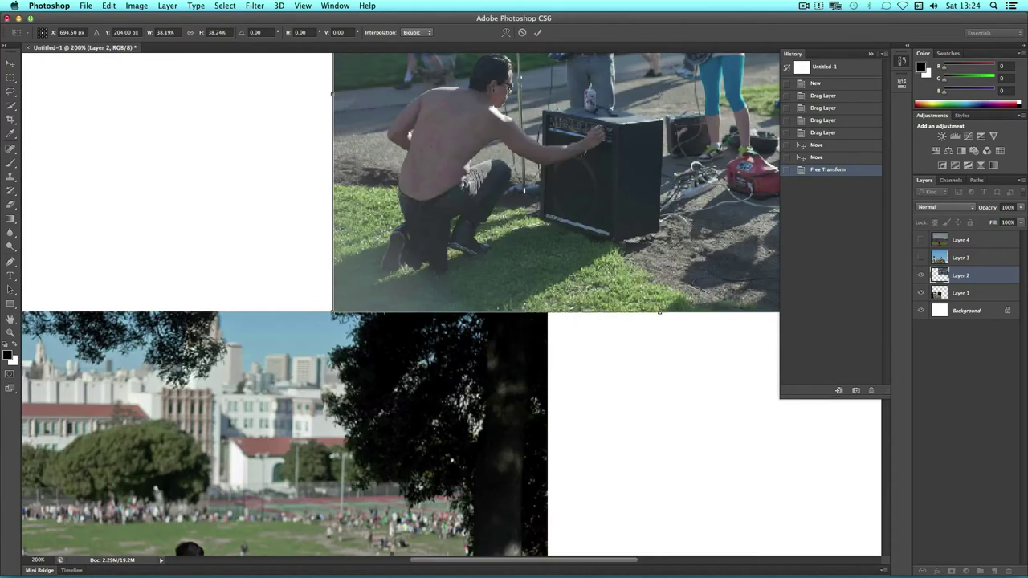
left_click_drag(332, 314, 333, 309)
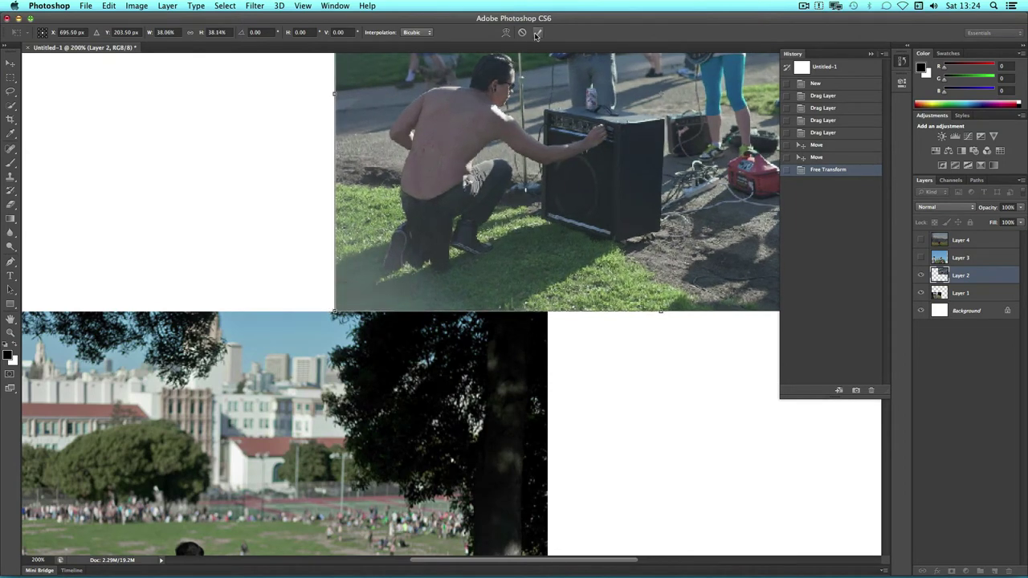
key("Return")
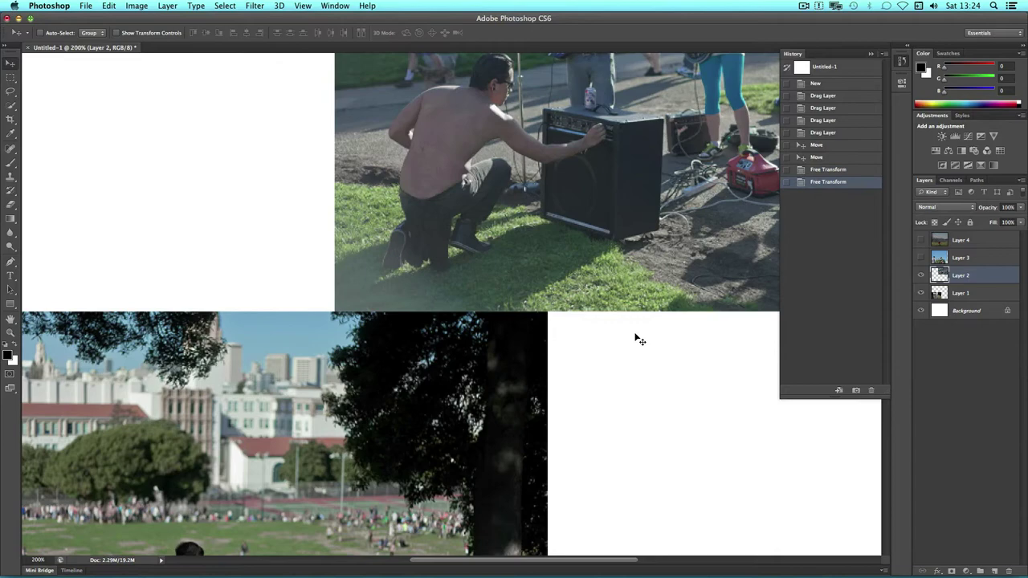
key("super+minus")
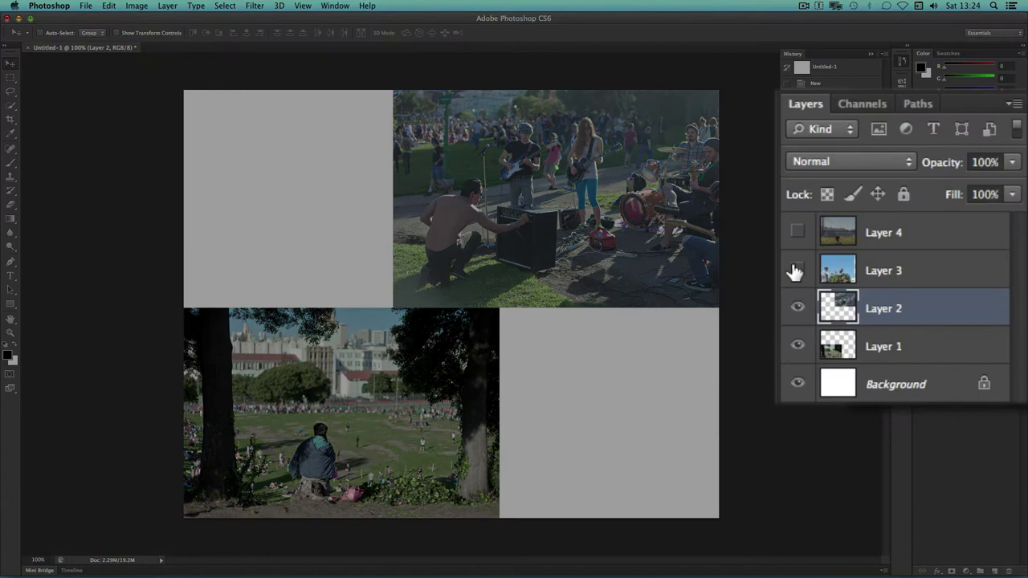
Show and select Layer 3's football photo and scale it to about half size.
left_click(920, 257)
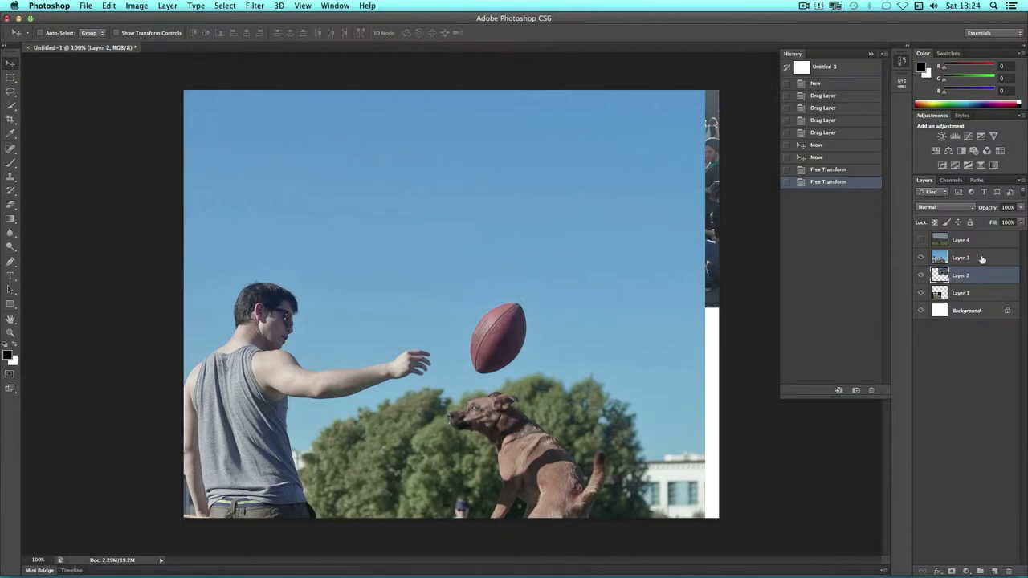
left_click(982, 259)
mouse_move(446, 325)
left_mouse_down()
mouse_move(505, 378)
mouse_move(462, 329)
left_mouse_up()
key("super+minus")
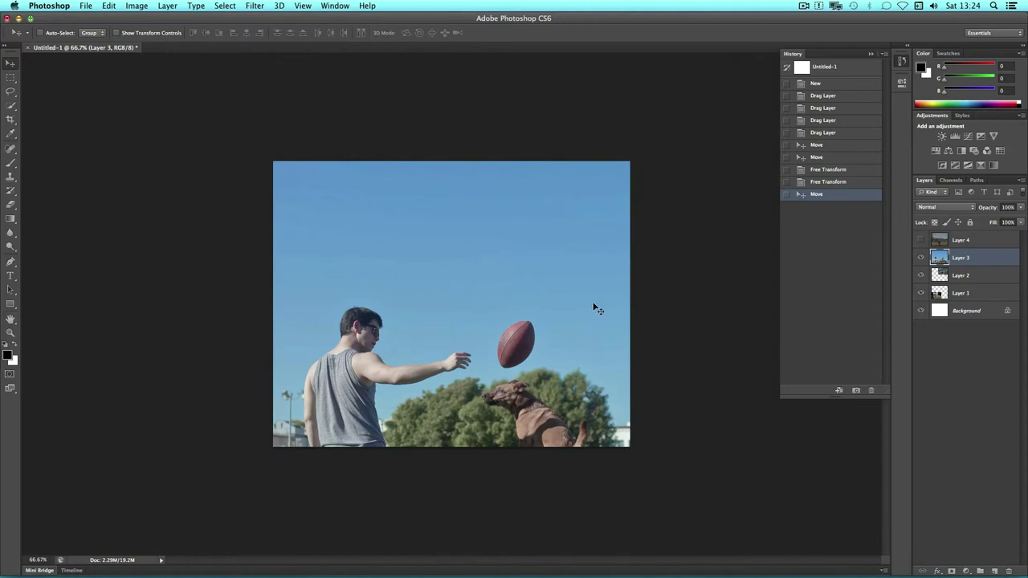
key("super+t")
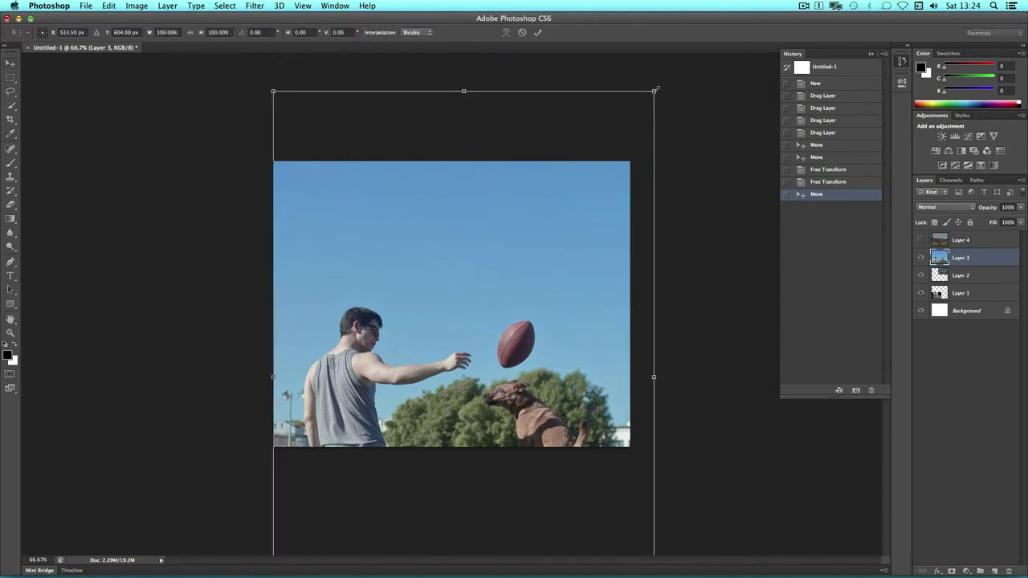
left_click_drag(655, 90, 471, 380)
left_click_drag(361, 450, 360, 164)
Fit the football photo at about 37% into the top-left quarter, then restack Layer 3 below Layers 1 and 2.
left_click_drag(468, 376, 412, 292)
left_click_drag(344, 331, 344, 331)
key("shift+Down")
key("shift+Down")
key("shift+Down")
key("shift+Down")
key("shift+Down")
key("shift+Down")
key("shift+Down")
key("shift+Down")
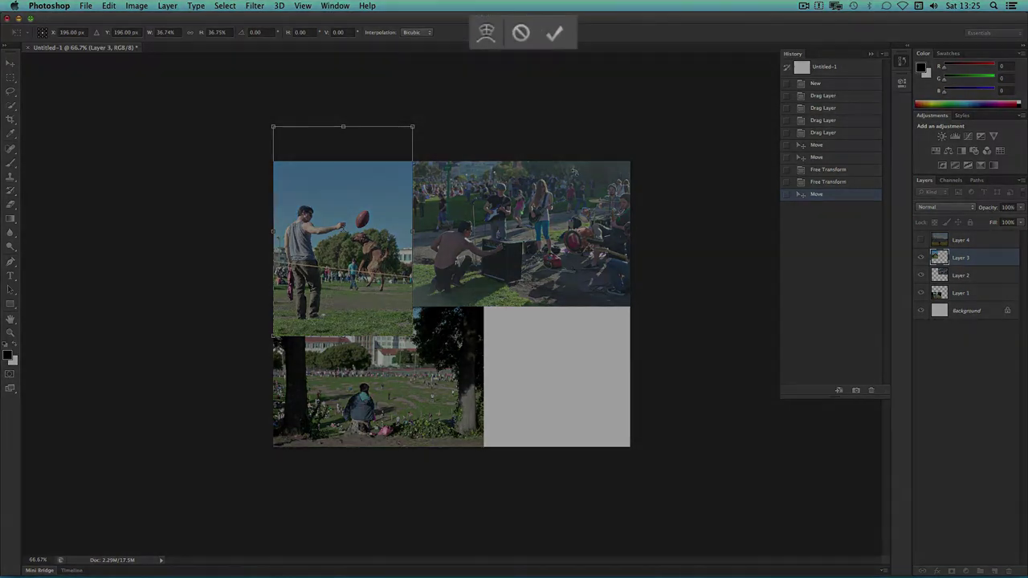
left_click(555, 36)
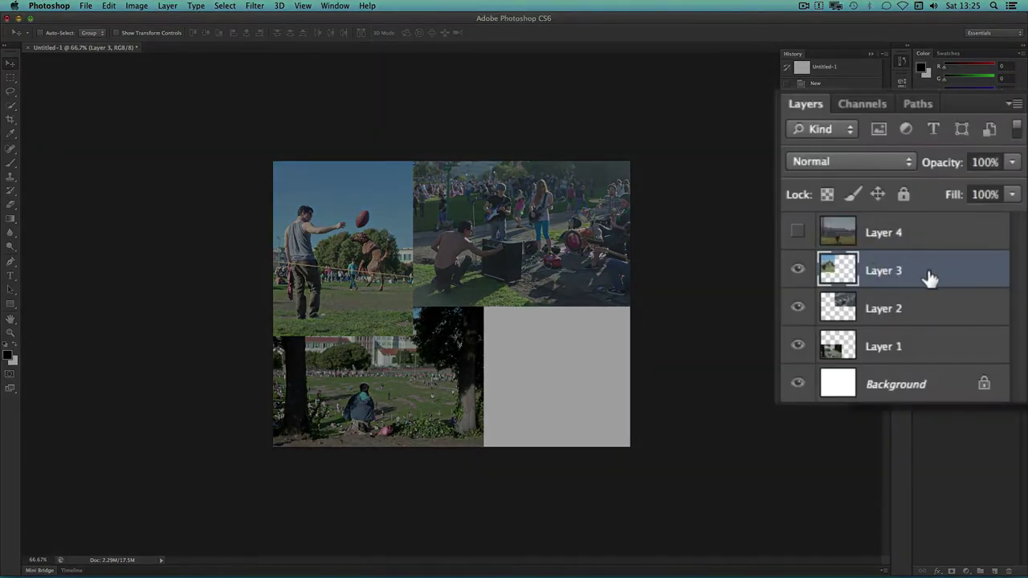
left_click_drag(935, 277, 918, 352)
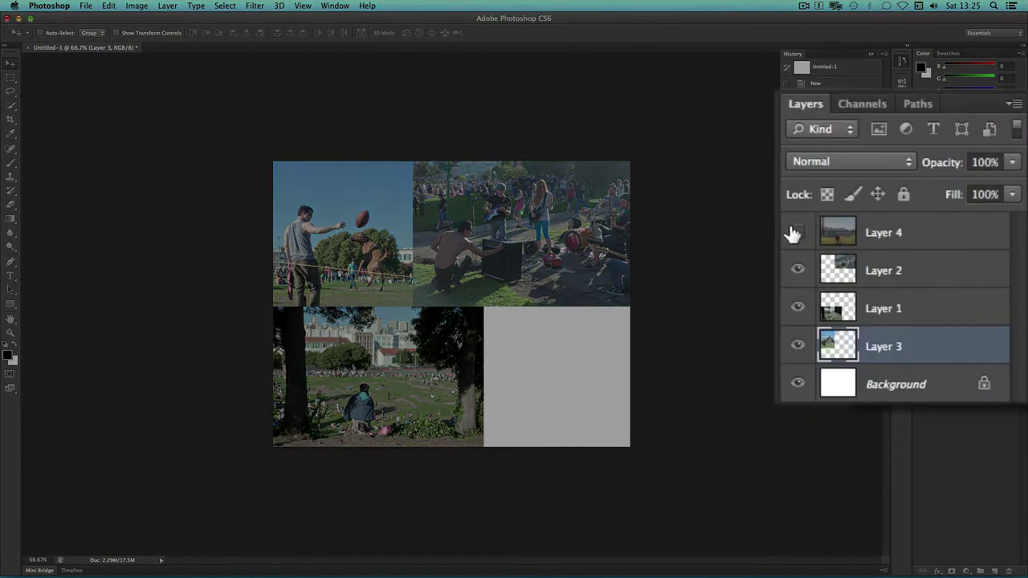
Show Layer 4, move it just above Background, and position the dog walker in the bottom-right tile.
left_click(921, 239)
left_click(944, 237)
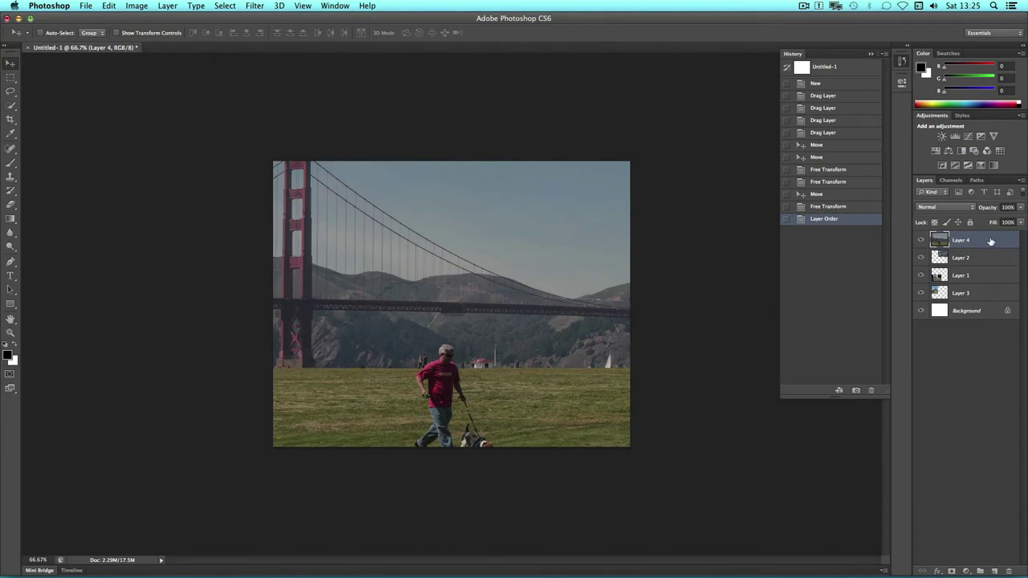
left_click_drag(990, 241, 983, 306)
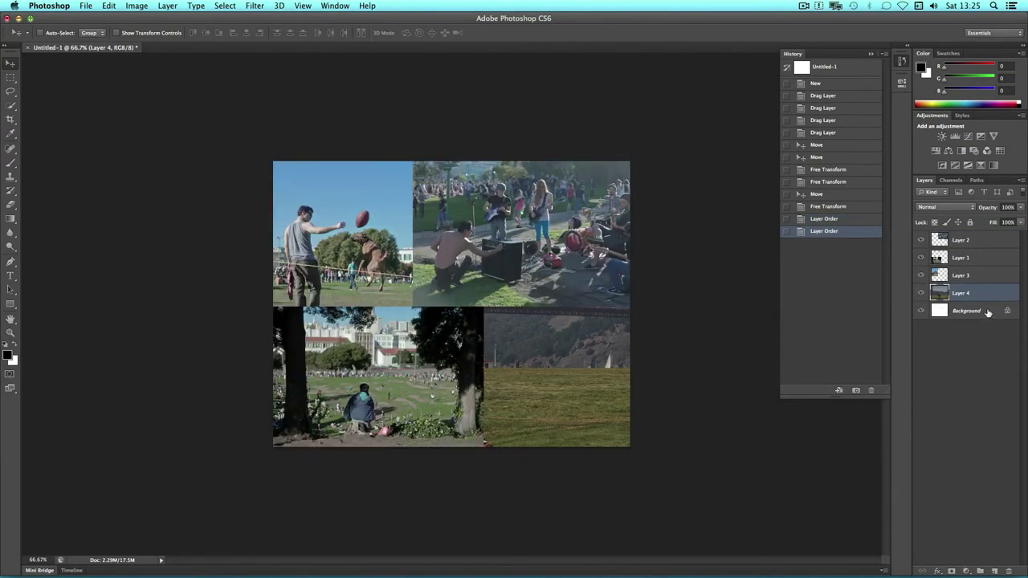
left_click_drag(546, 349, 572, 370)
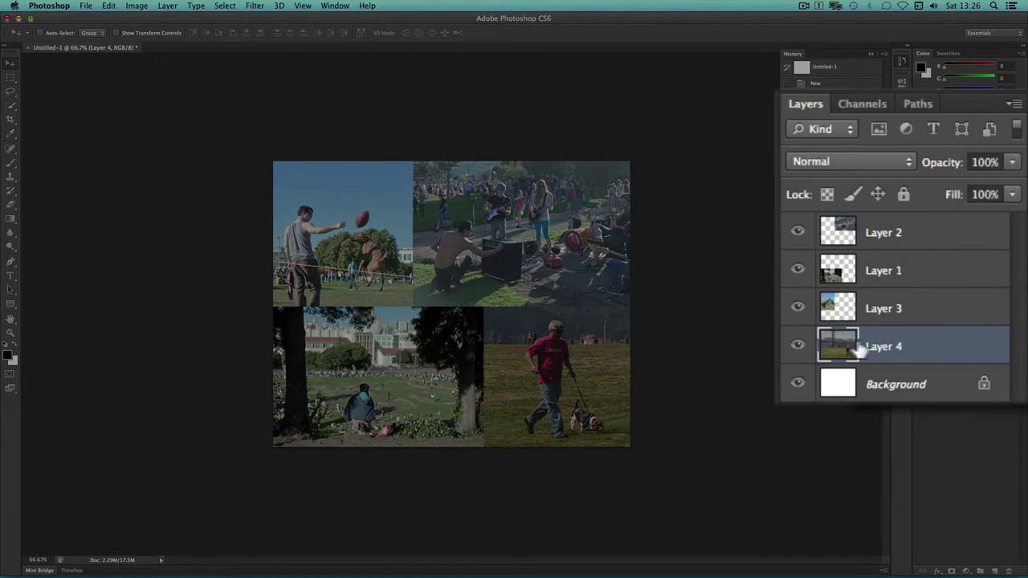
Group the four photo layers and rename Group 1 to 'Photo originals'.
left_click(946, 235, "shift")
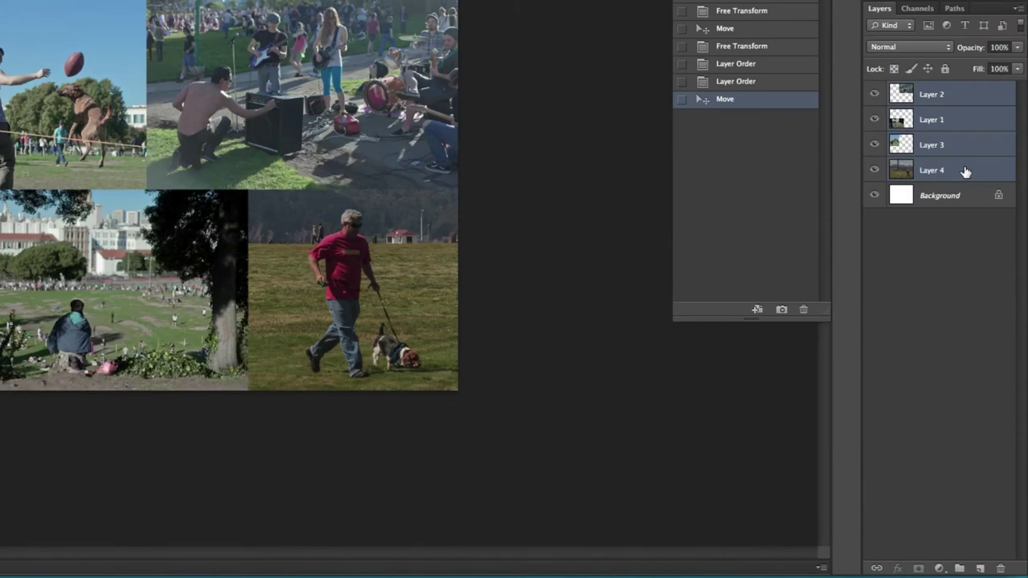
left_click_drag(965, 172, 959, 569)
double_click(933, 90)
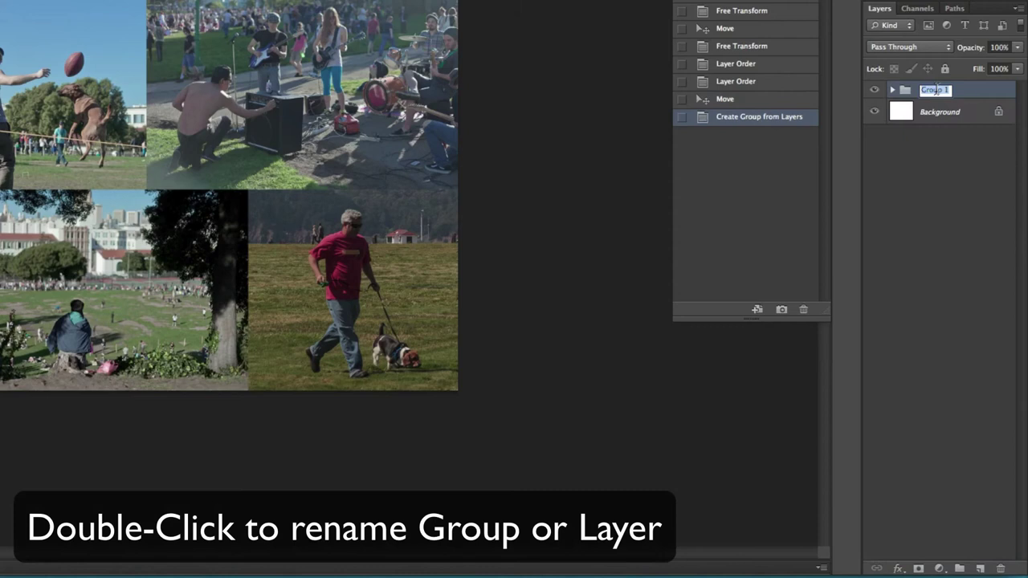
type("Pioto originals")
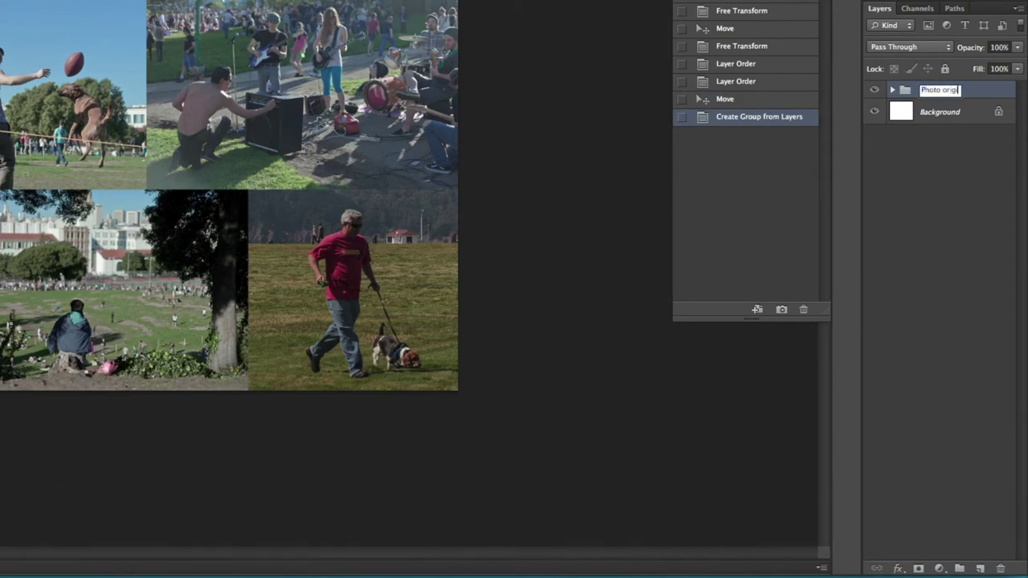
key("Return")
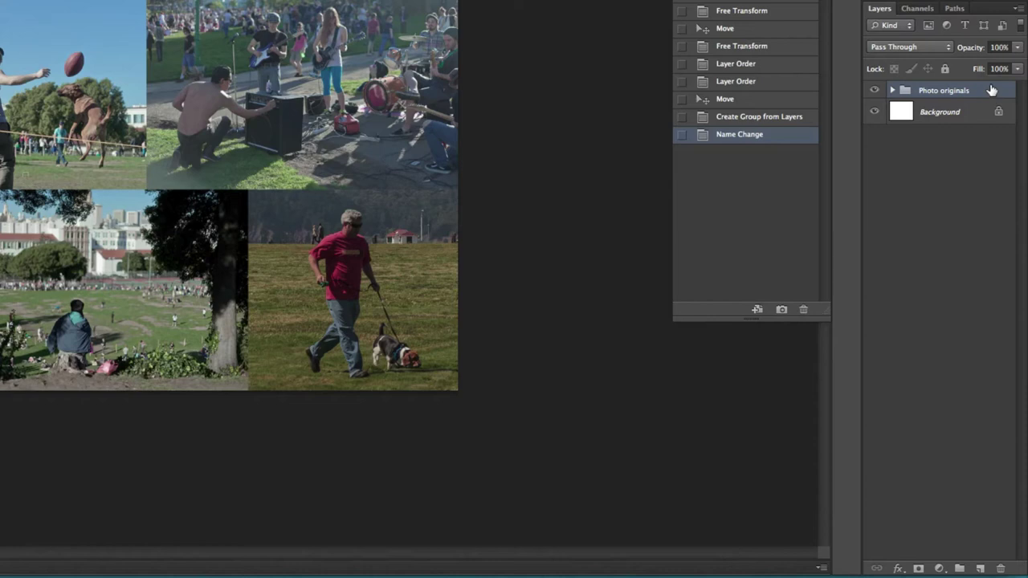
Duplicate the Photo originals group, hide the original, and merge 'Photo originals copy' into one layer.
left_click_drag(992, 93, 980, 568)
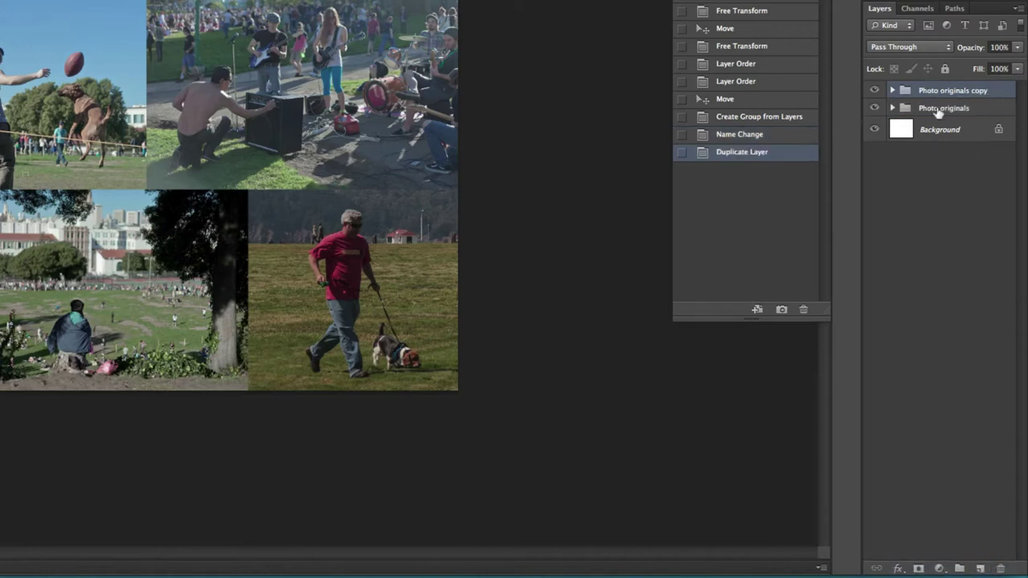
left_click(984, 109)
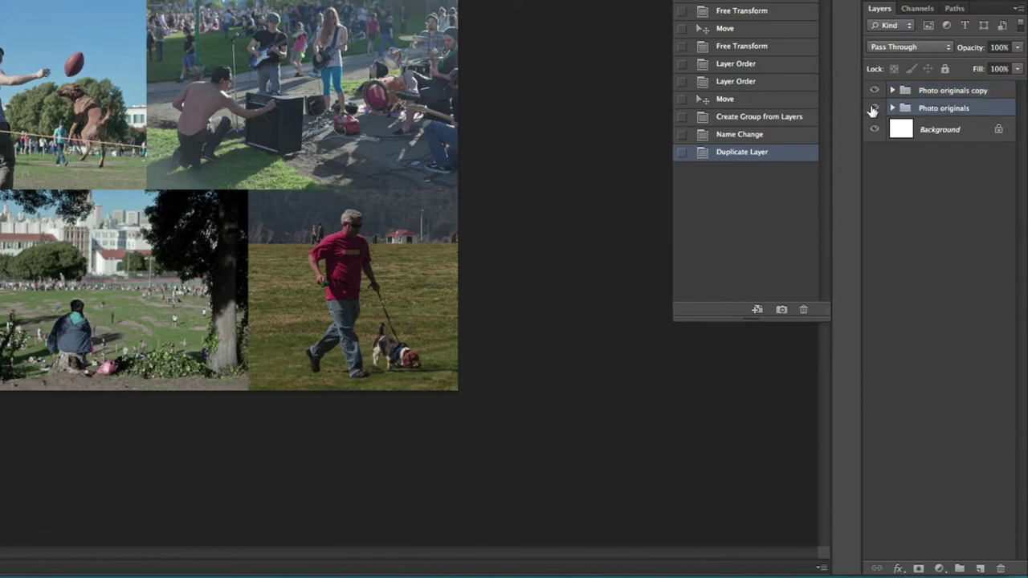
left_click(874, 108)
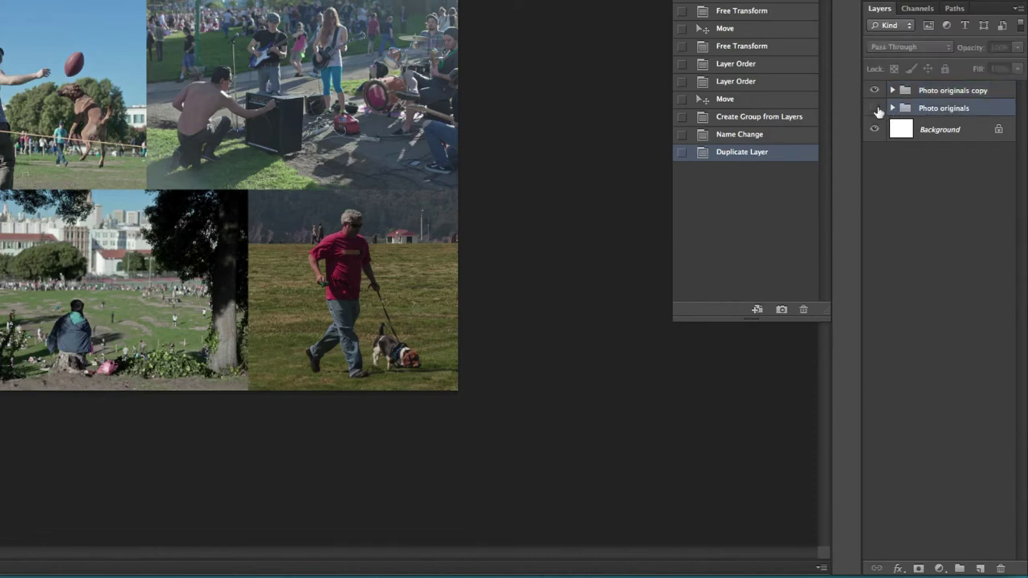
left_click(994, 91)
right_click(1003, 95)
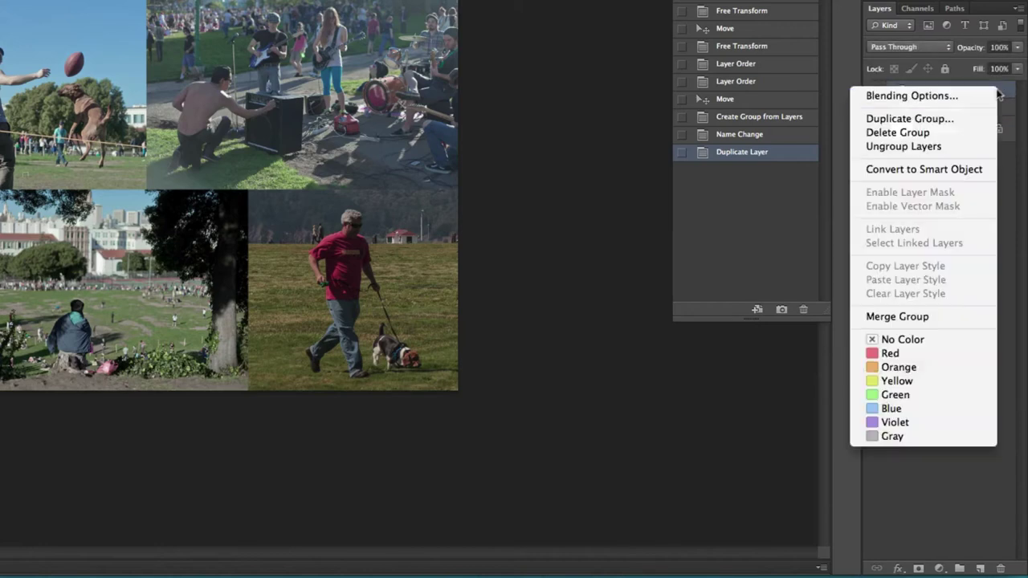
left_click(928, 318)
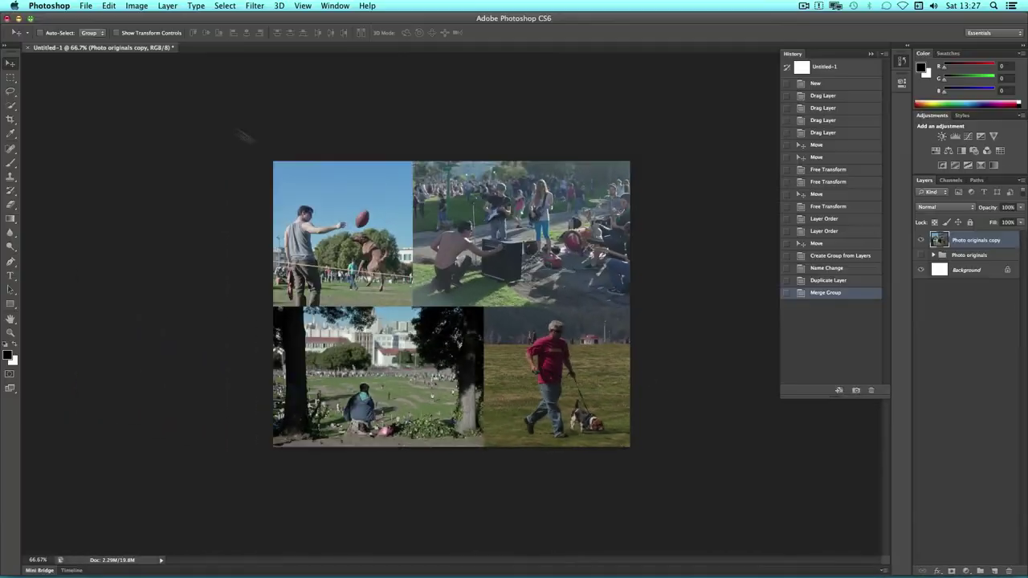
Set the Rectangular Marquee to a Fixed Size of 1000×5 px.
left_click(11, 78)
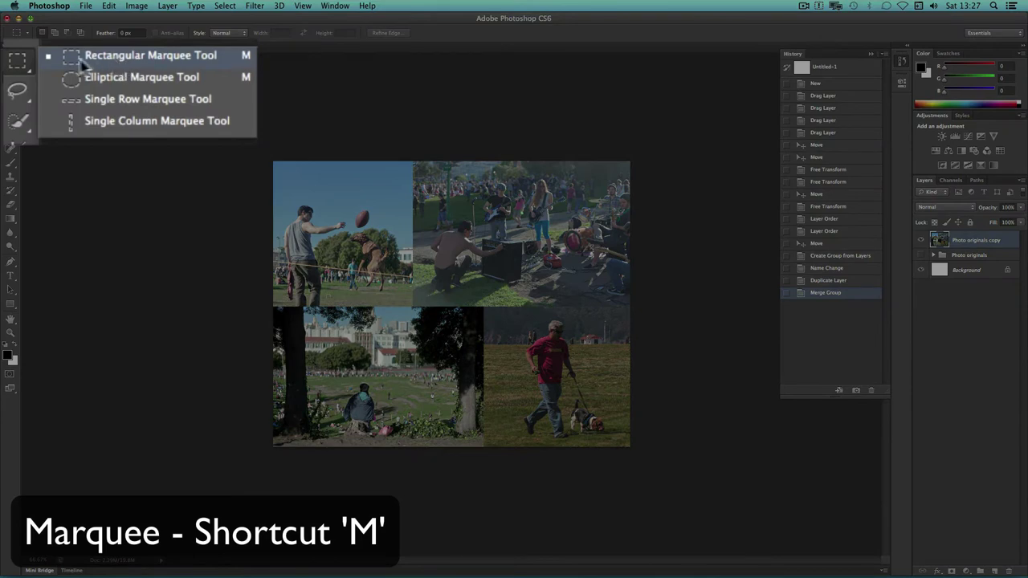
left_click(119, 57)
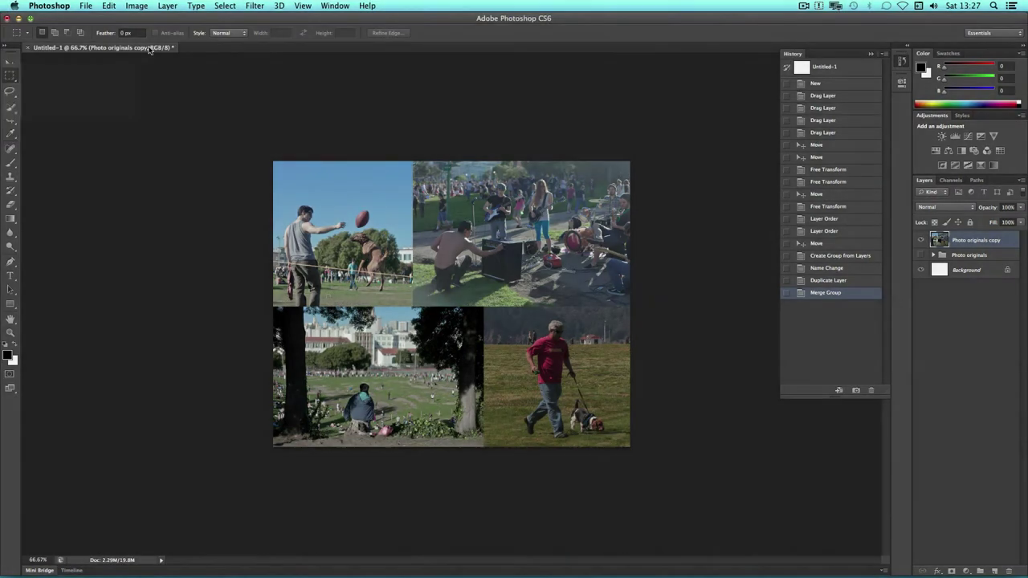
left_click(242, 33)
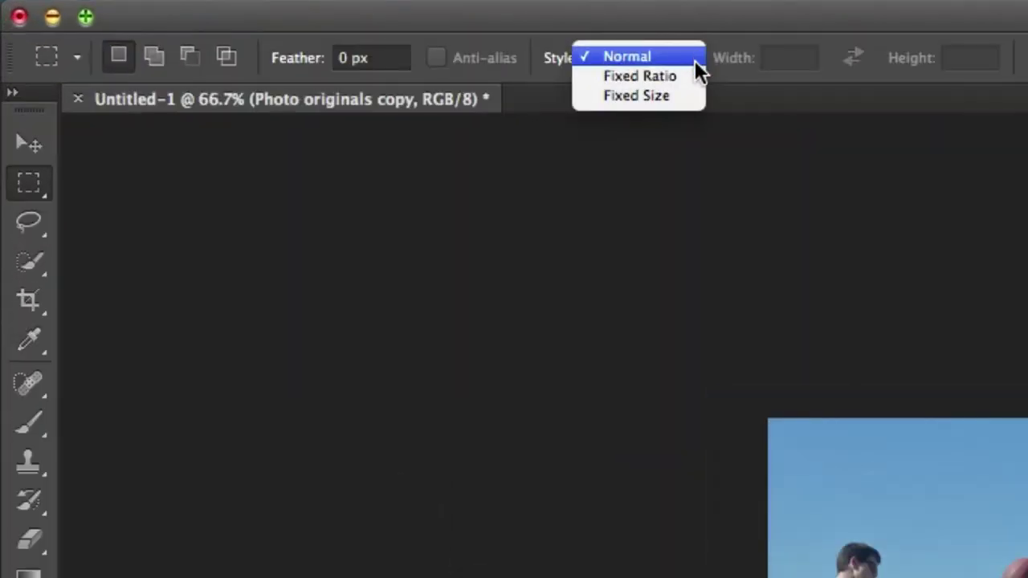
left_click(684, 95)
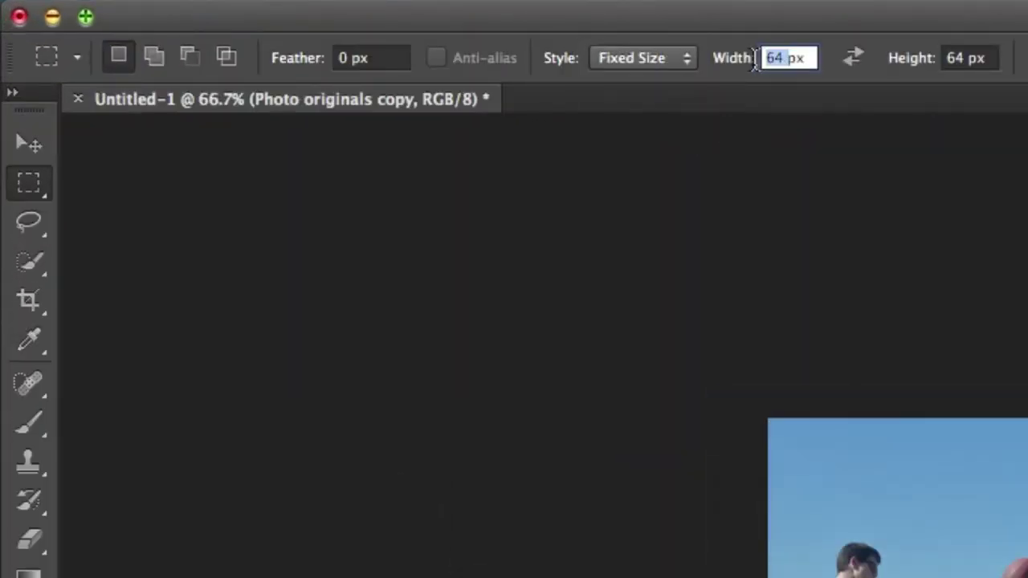
type("1000")
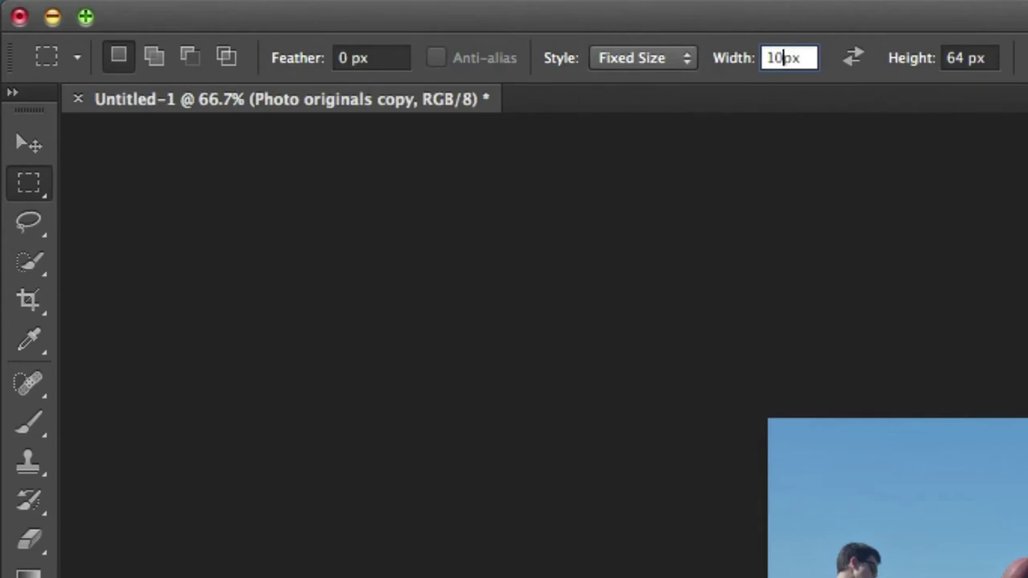
left_click(959, 57)
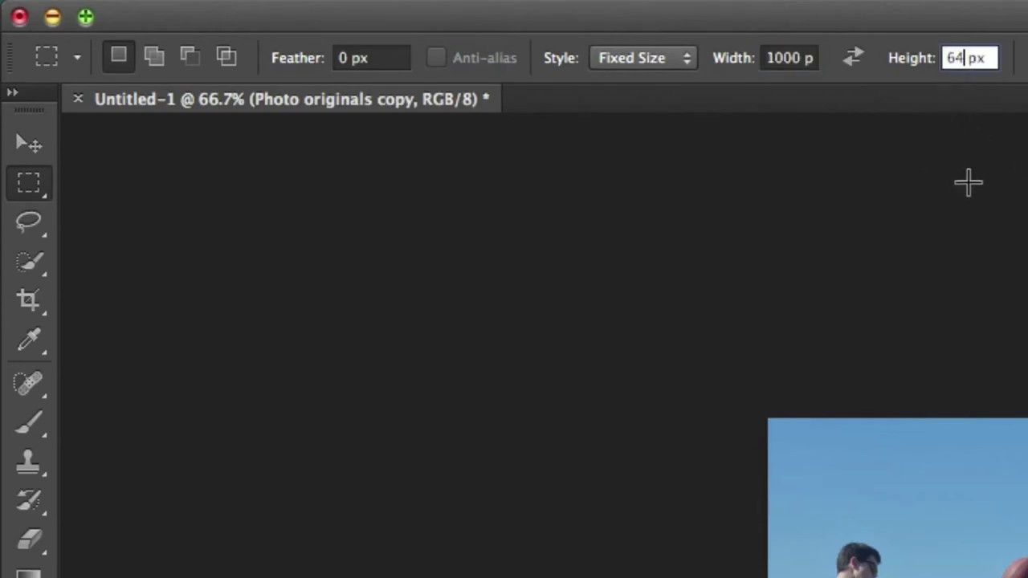
key("BackSpace")
key("BackSpace")
type("5")
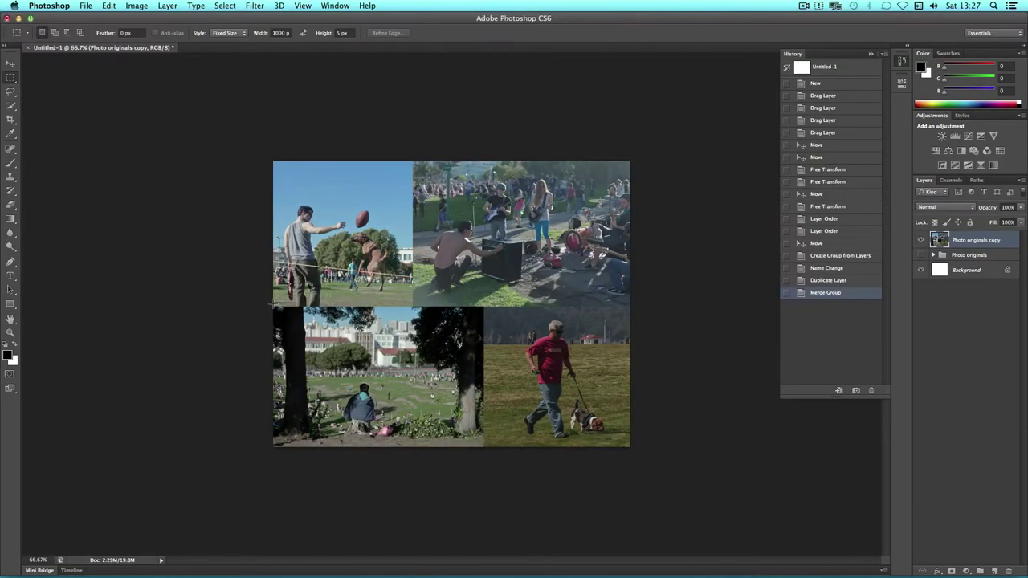
Align the 1000×5 px selection on the horizontal seam, clear it to white, and deselect.
left_click(767, 577)
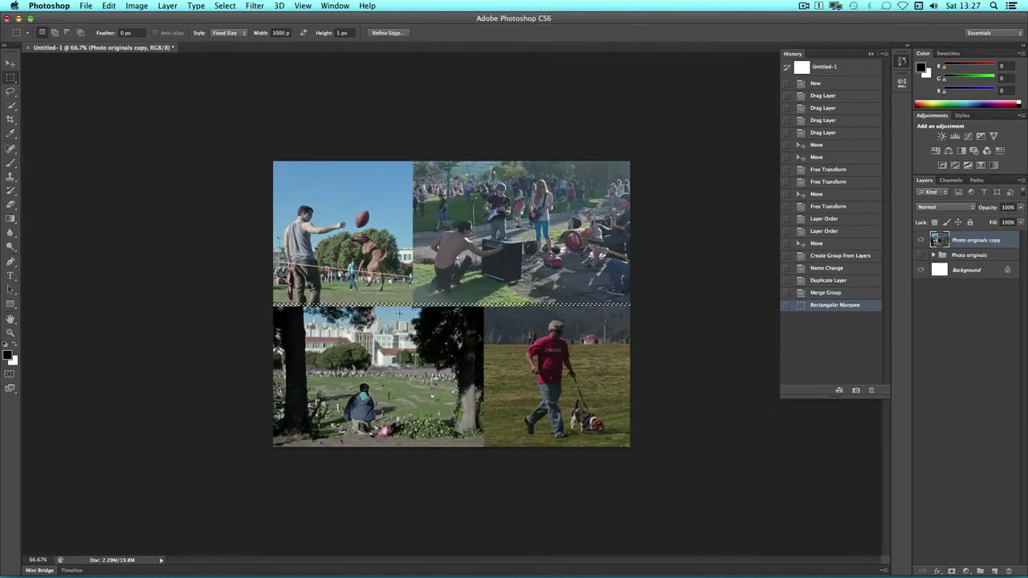
key("super+equal")
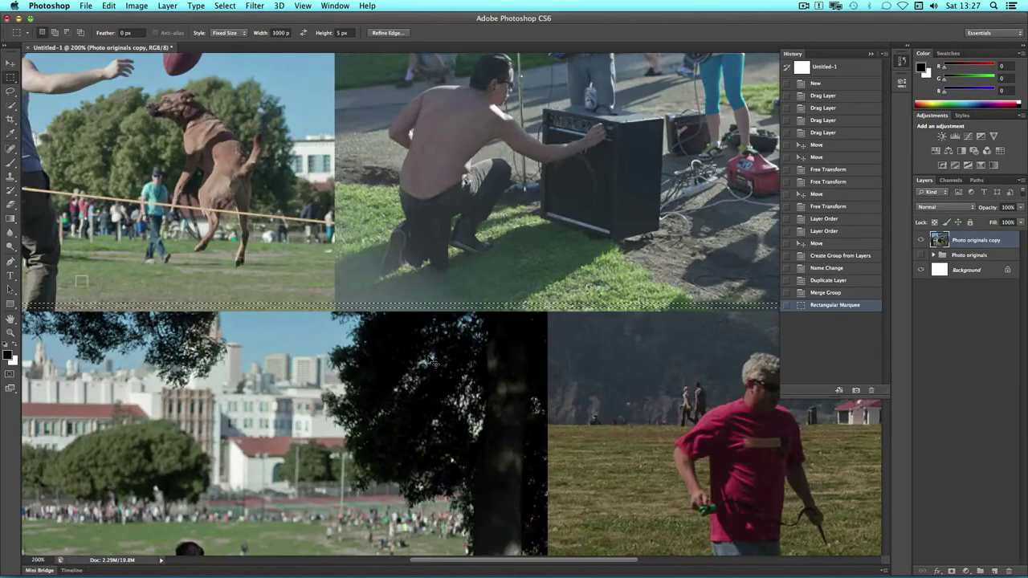
key("super+equal")
key("Down")
key("Down")
key("Down")
key("Down")
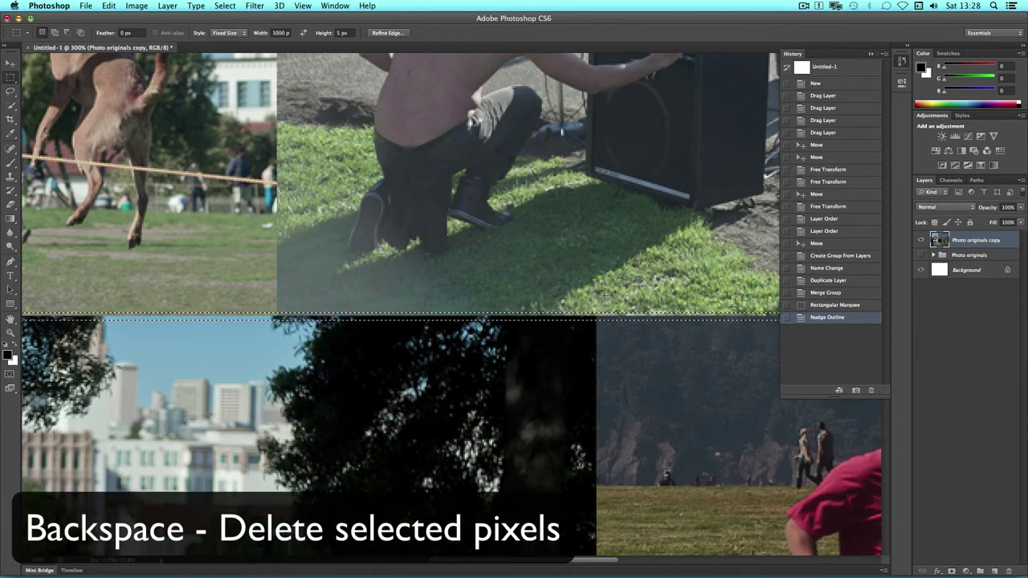
key("BackSpace")
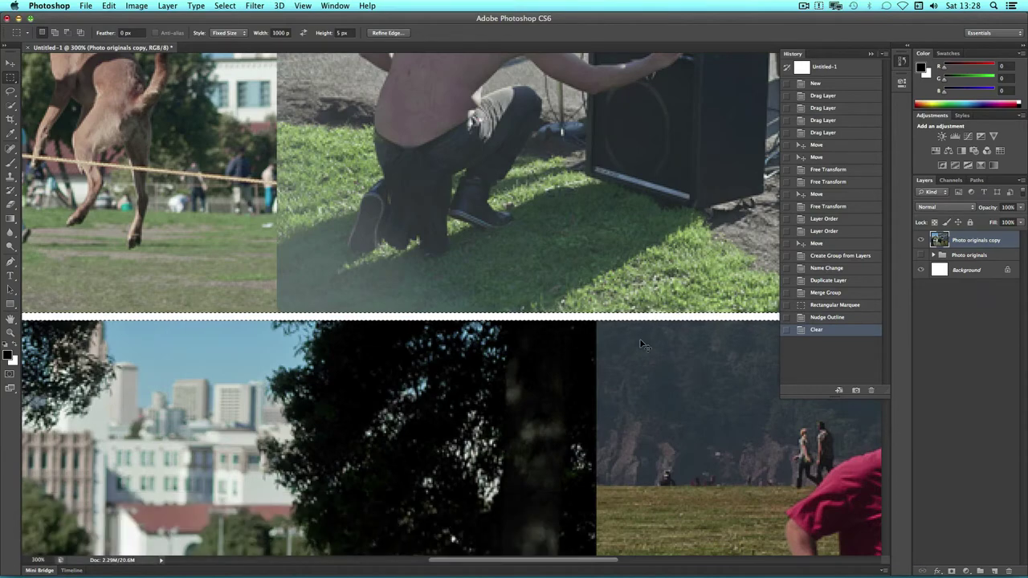
key("super+d")
key("super+1")
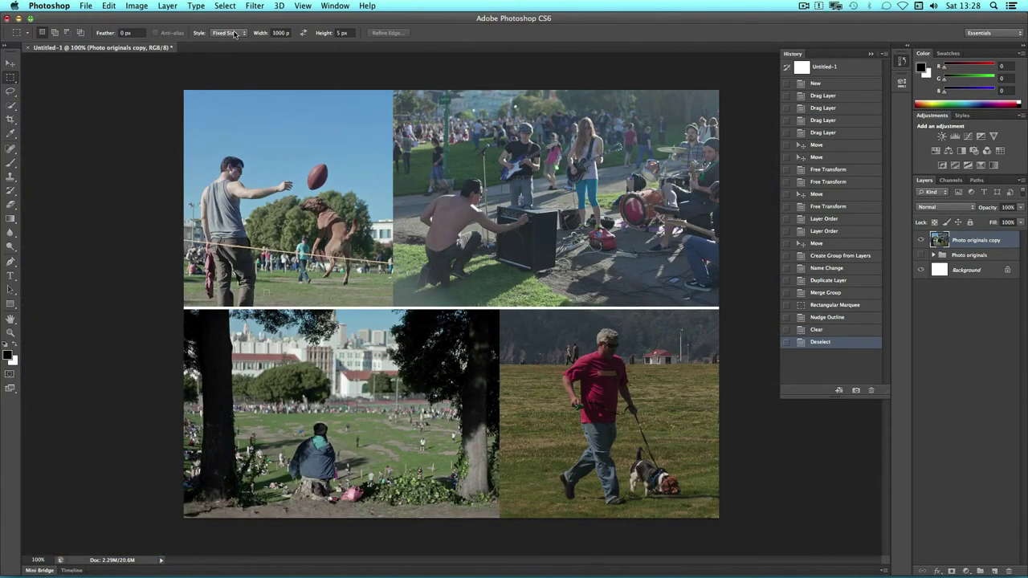
Reset the marquee style to Normal, show the Info panel, and select a thin strip along the vertical seam.
left_click(229, 33)
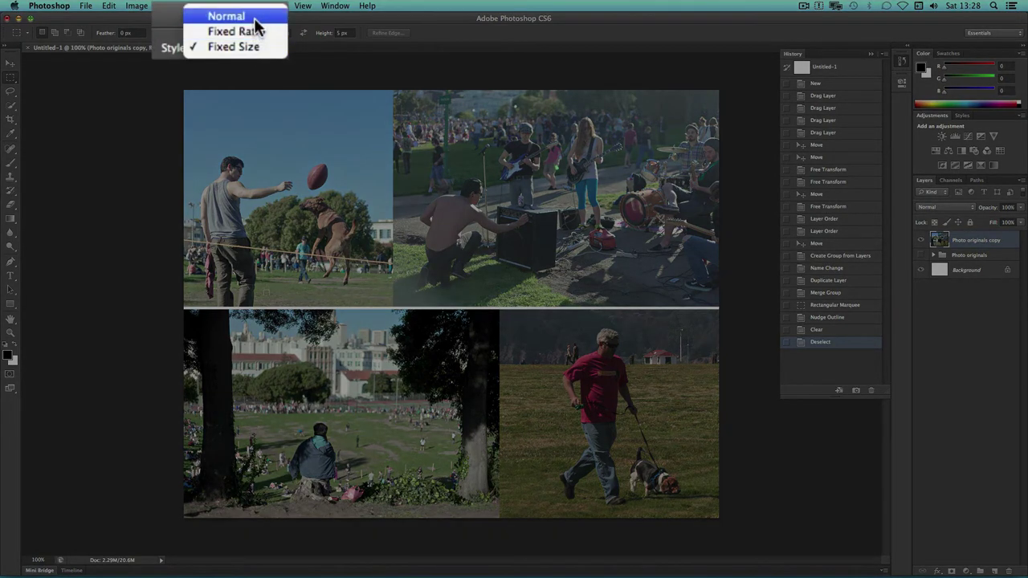
left_click(255, 20)
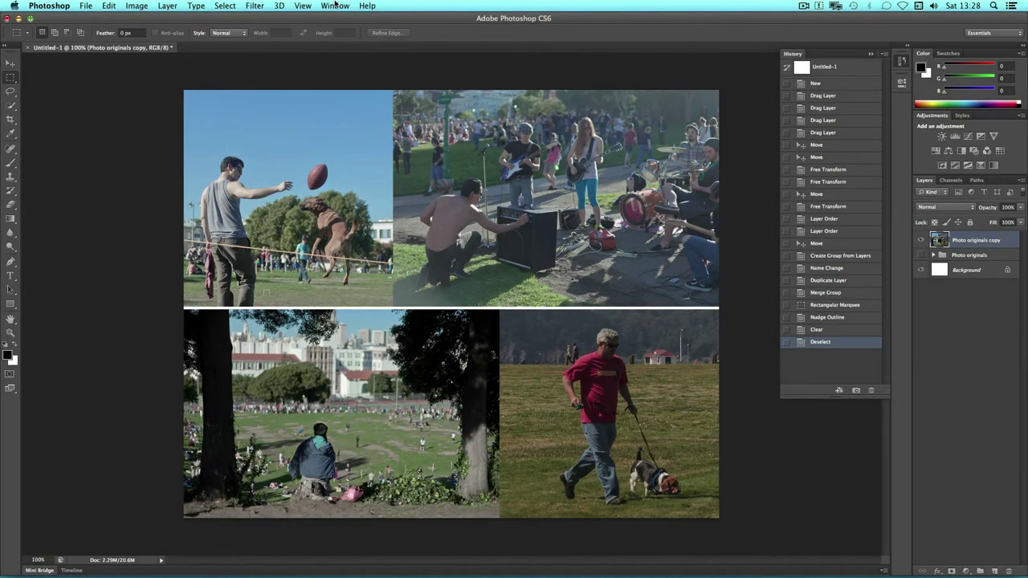
left_click(336, 5)
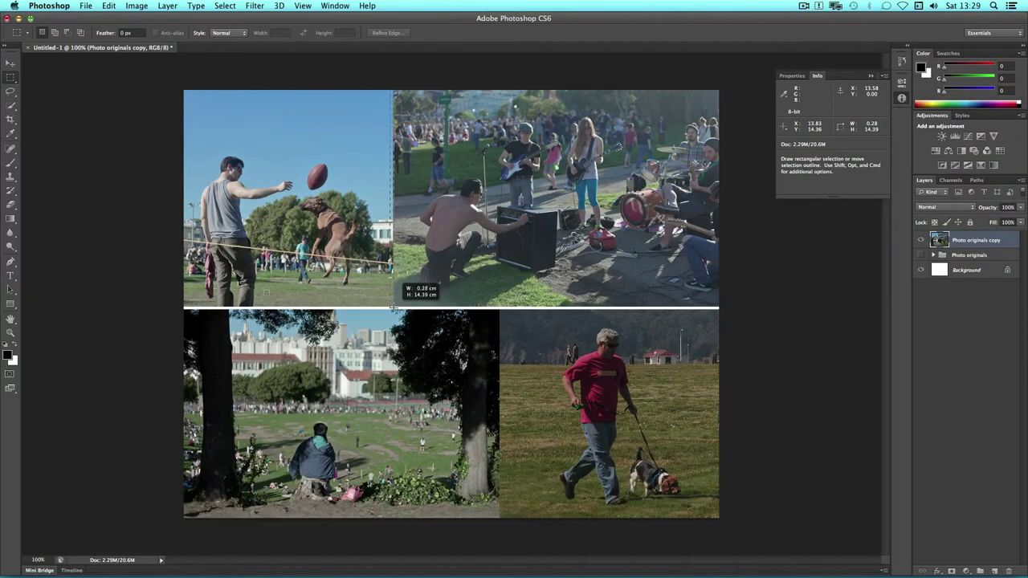
left_click_drag(393, 308, 392, 308)
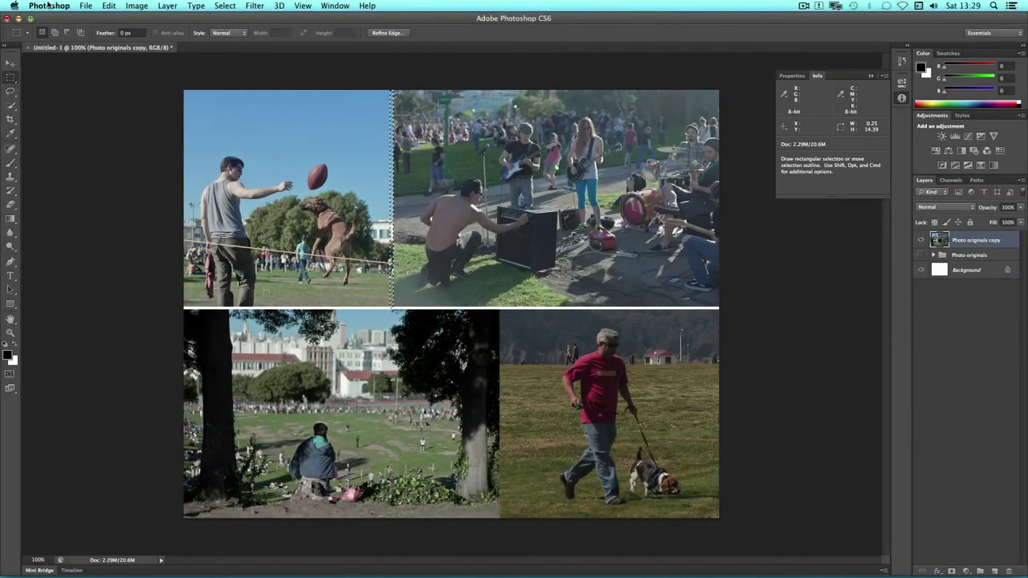
In Units & Rulers preferences, set both Rulers and Type units to Pixels.
left_click(48, 6)
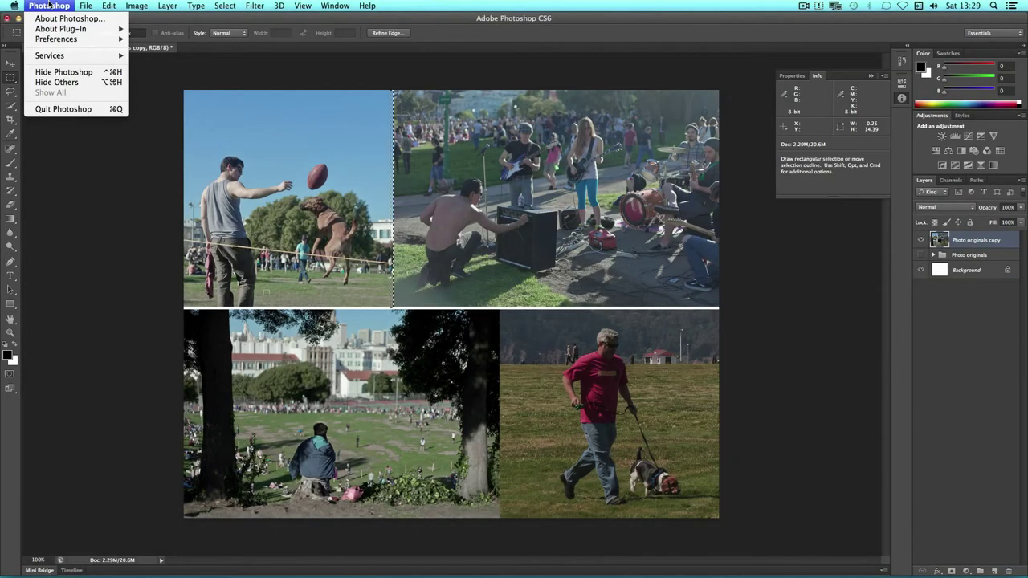
mouse_move(78, 41)
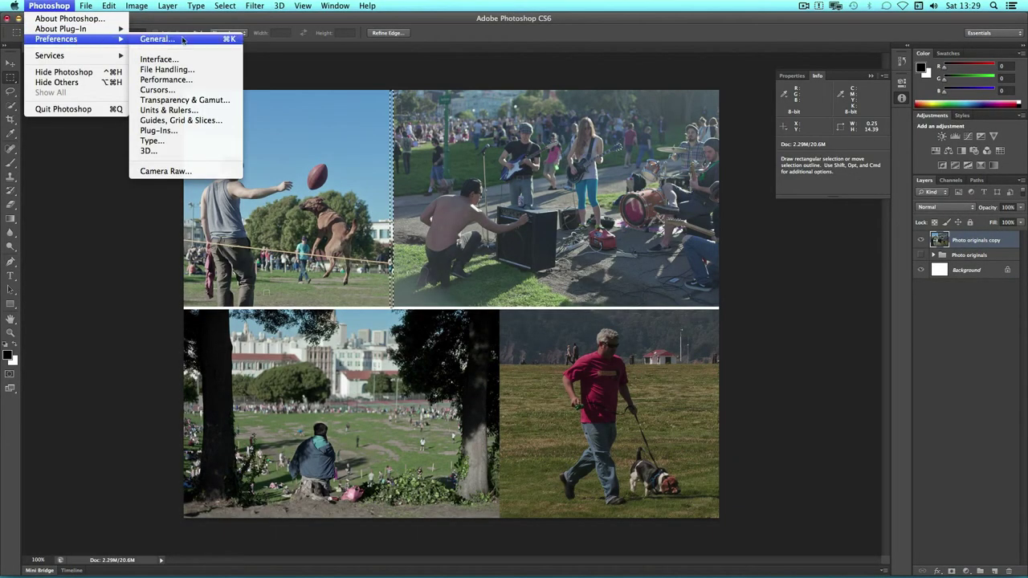
left_click(200, 111)
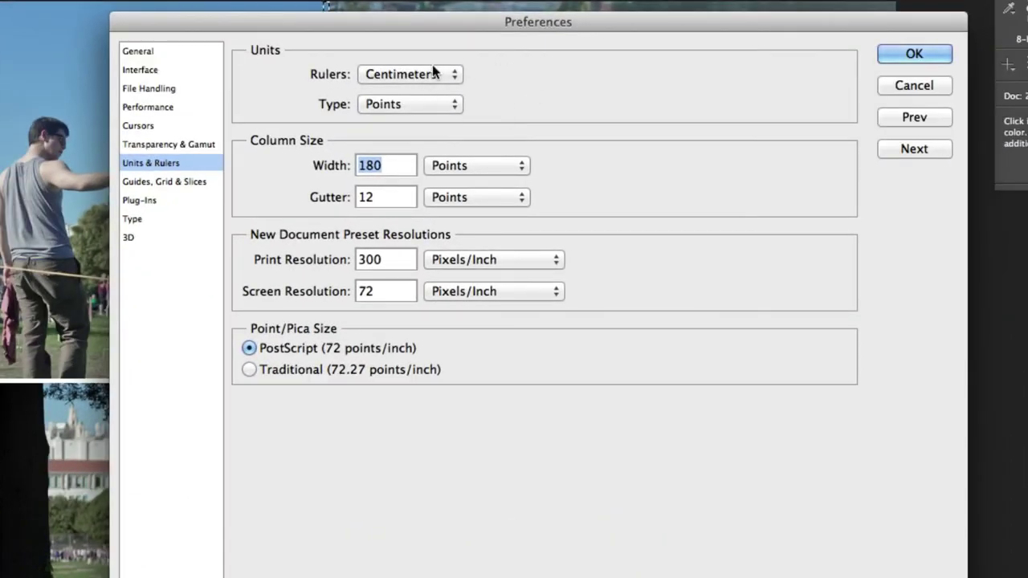
left_click(433, 70)
left_click(419, 40)
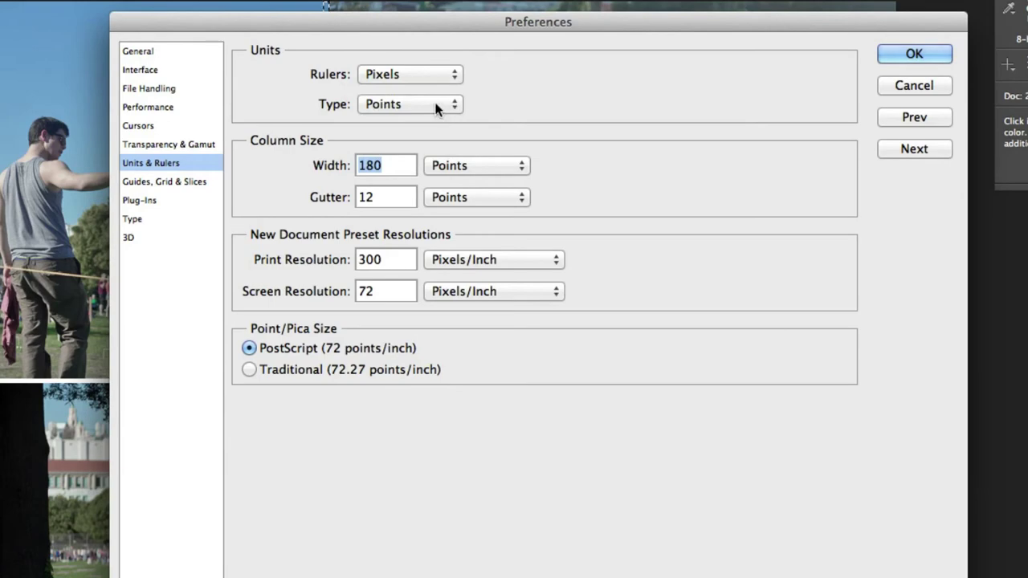
left_click(434, 105)
left_click(434, 86)
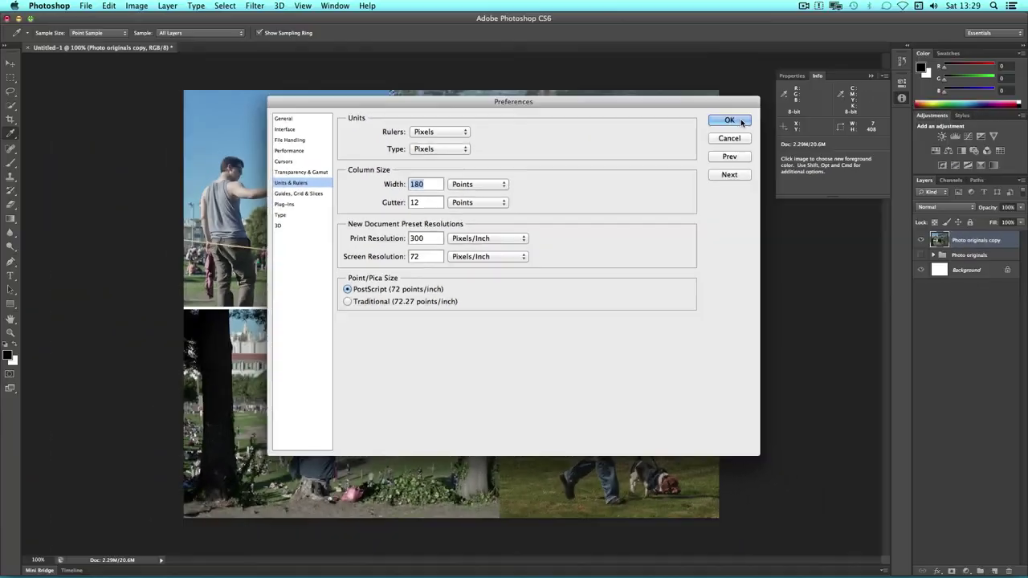
left_click(901, 59)
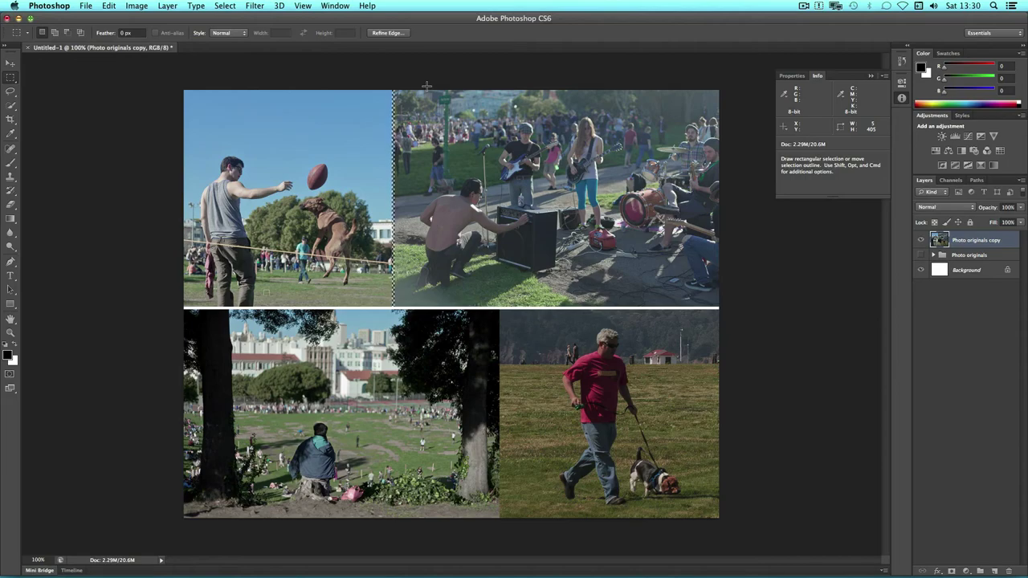
Zoom in on the vertical strip between the top photos, fill it white, and deselect.
key("super+equal")
key("super+equal")
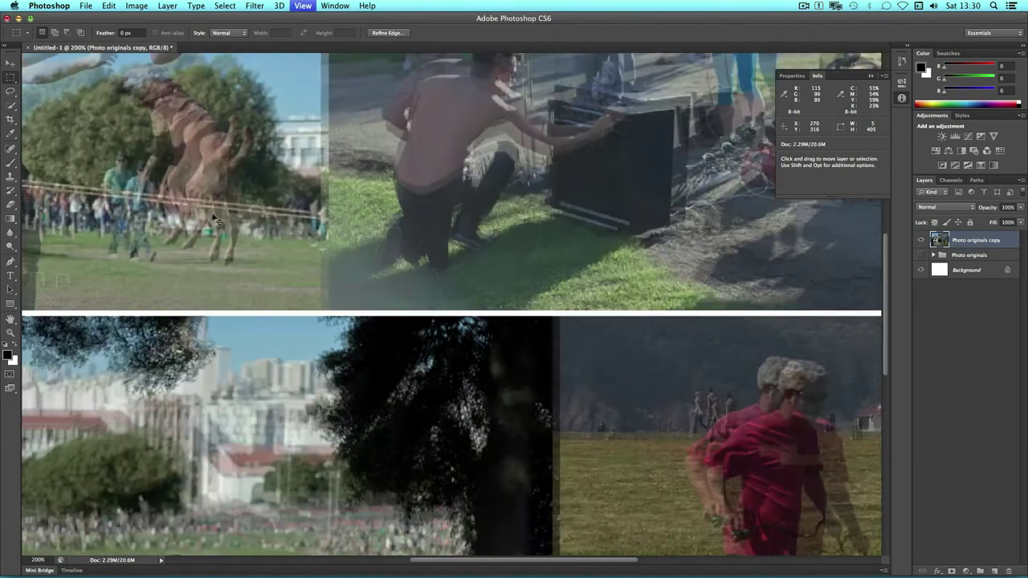
key("super+equal")
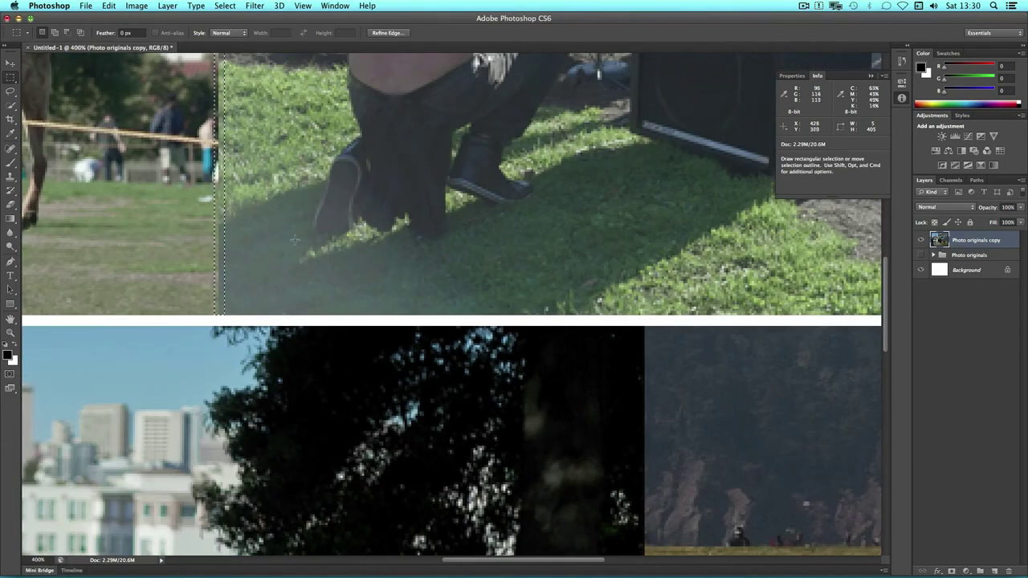
left_click_drag(276, 231, 633, 424)
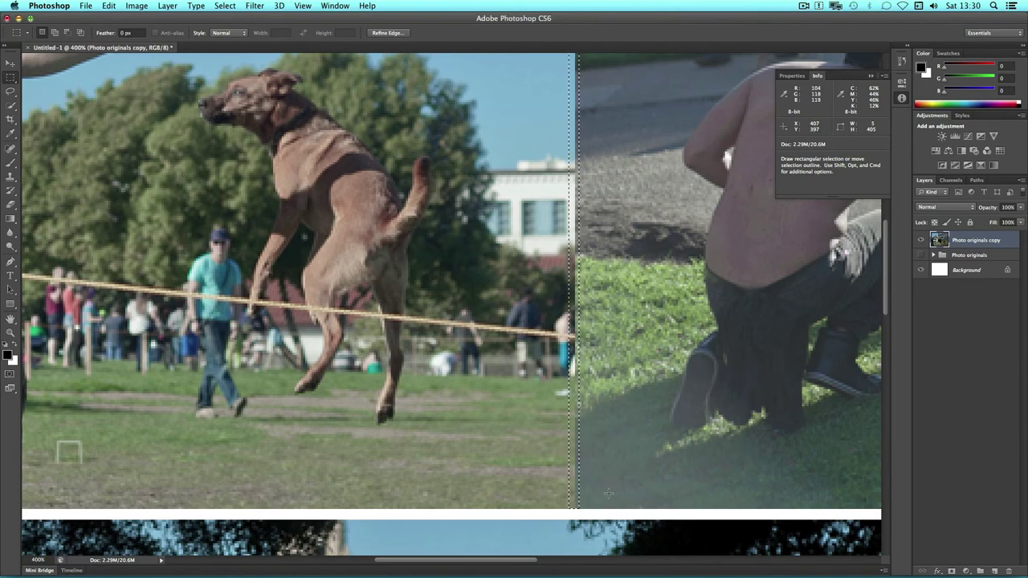
key("Delete")
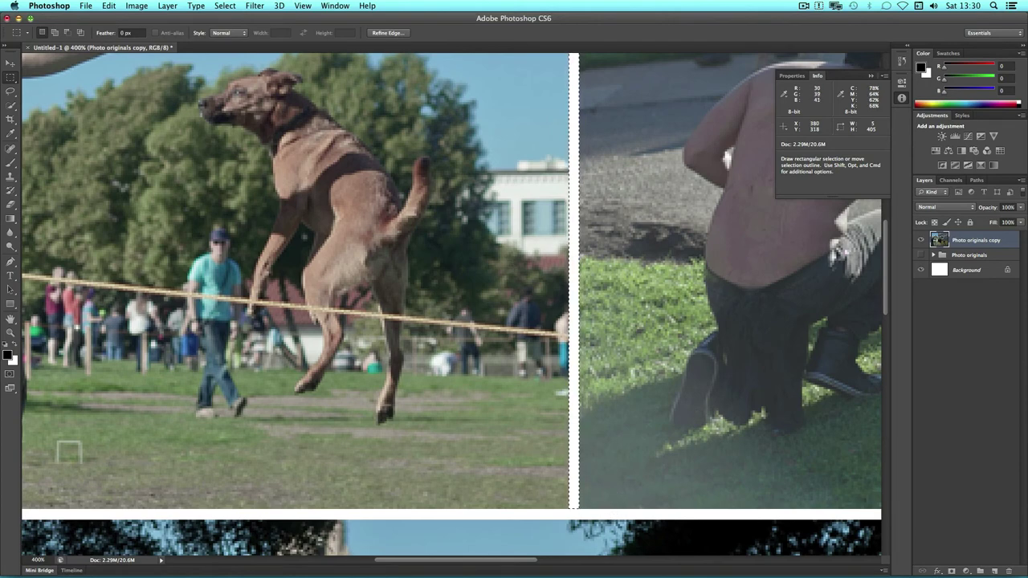
left_click(225, 6)
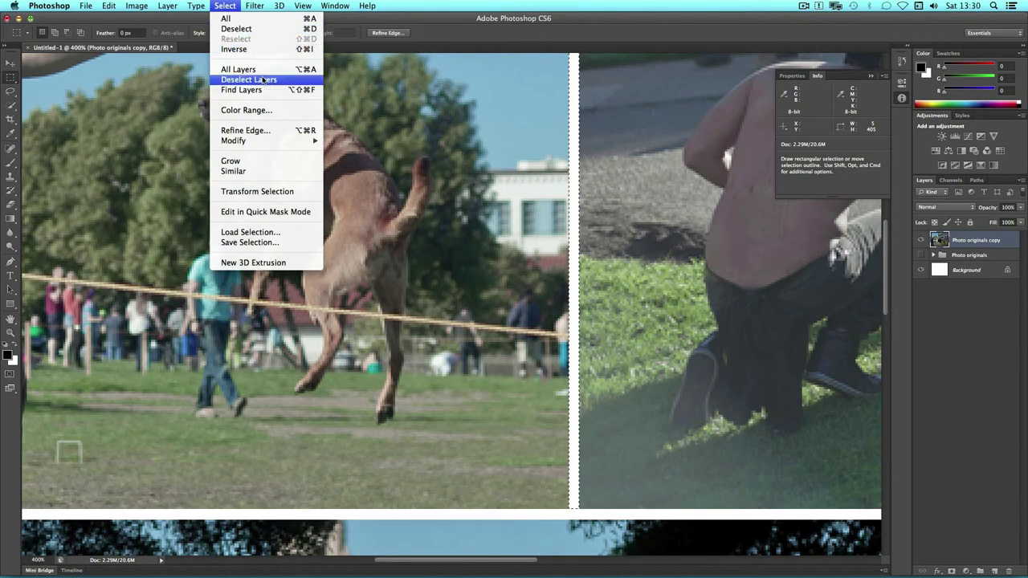
left_click(237, 28)
key("super+minus")
key("super+minus")
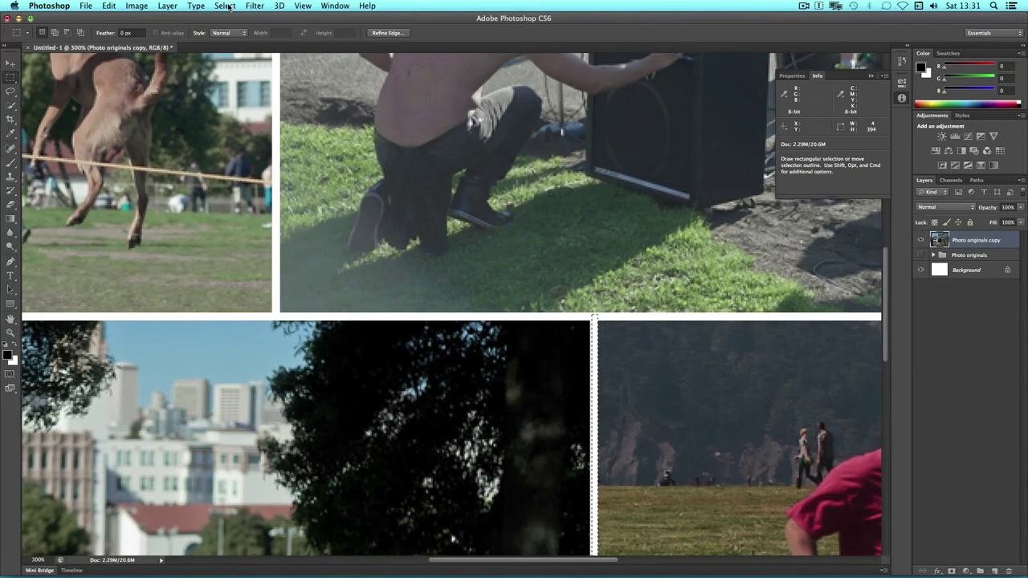
Deselect the bottom gap strip and go to the Filter menu's Sharpen filters.
left_click(225, 5)
left_click(258, 50)
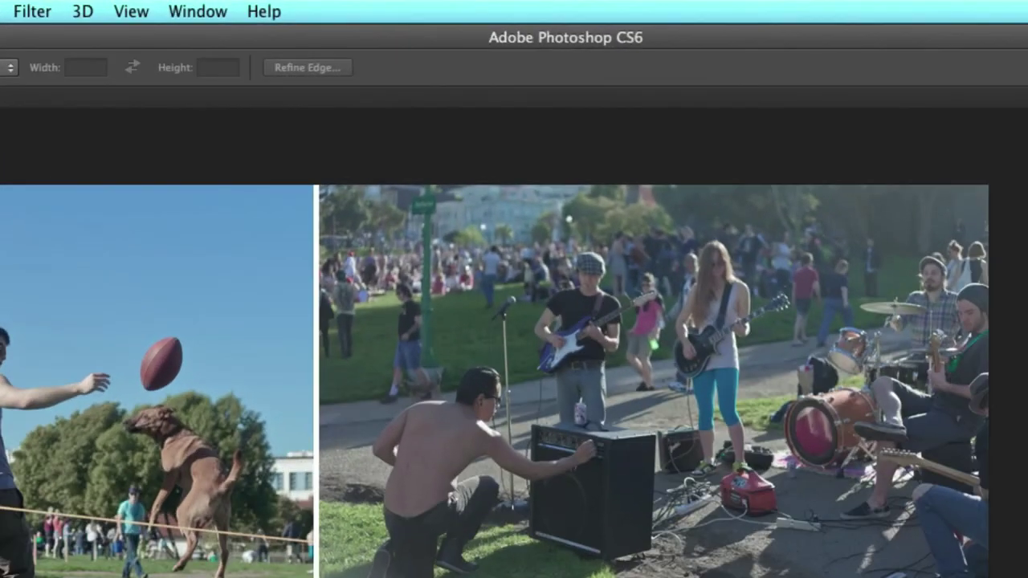
left_click(32, 11)
mouse_move(185, 373)
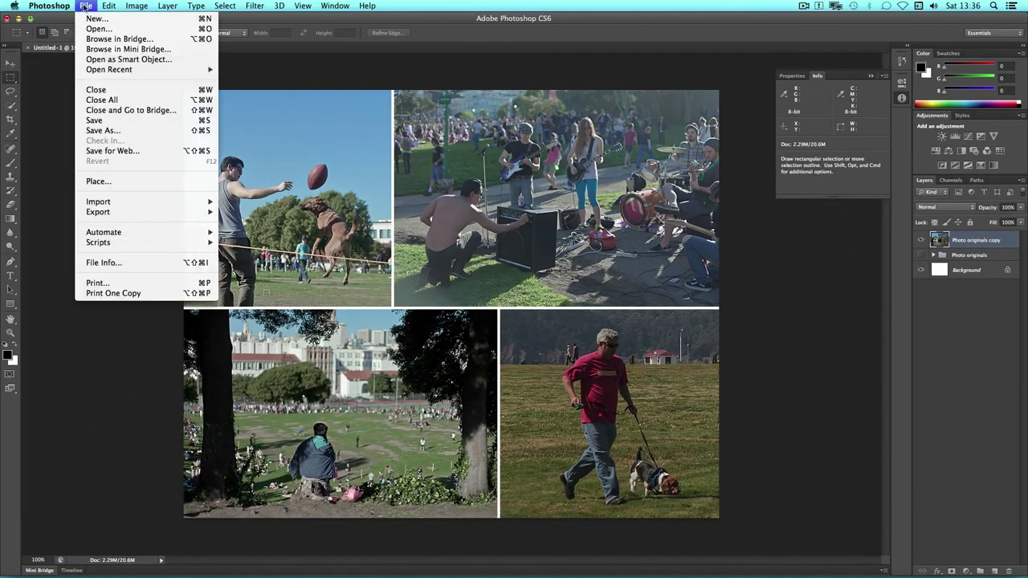
In Save for Web, choose JPEG at quality 0 with 2-Up previews.
left_click(176, 151)
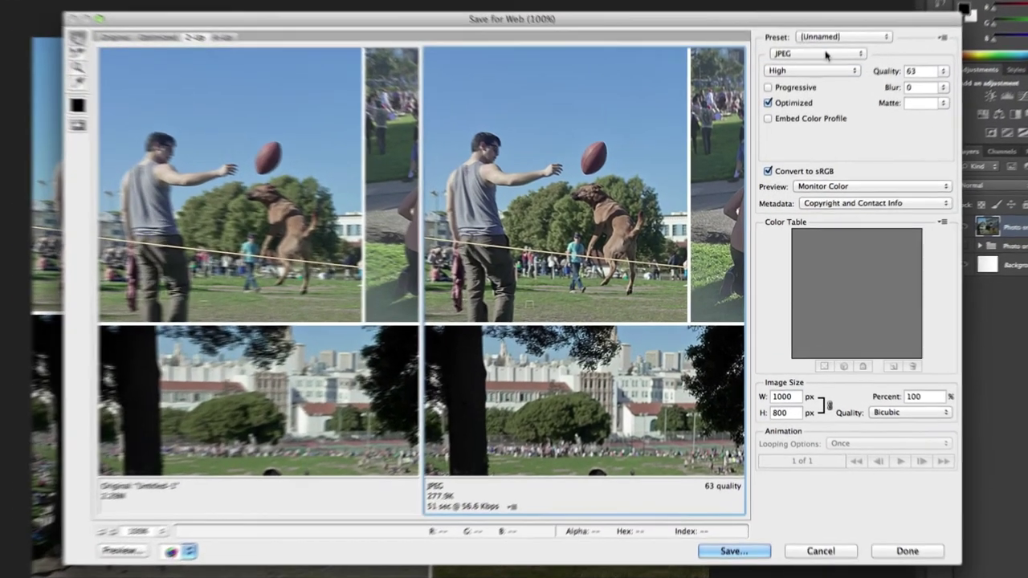
left_click(795, 101)
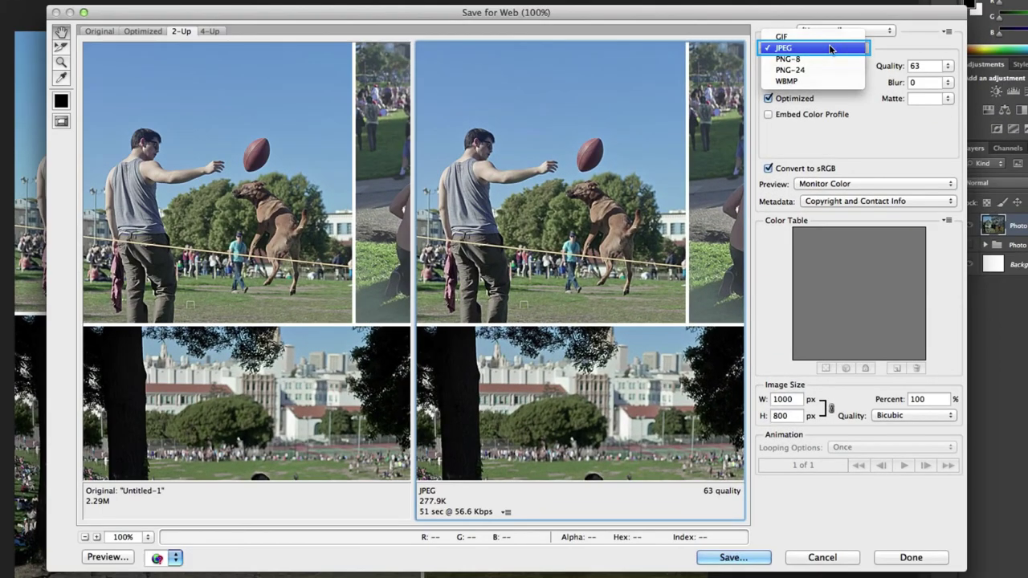
left_click(830, 49)
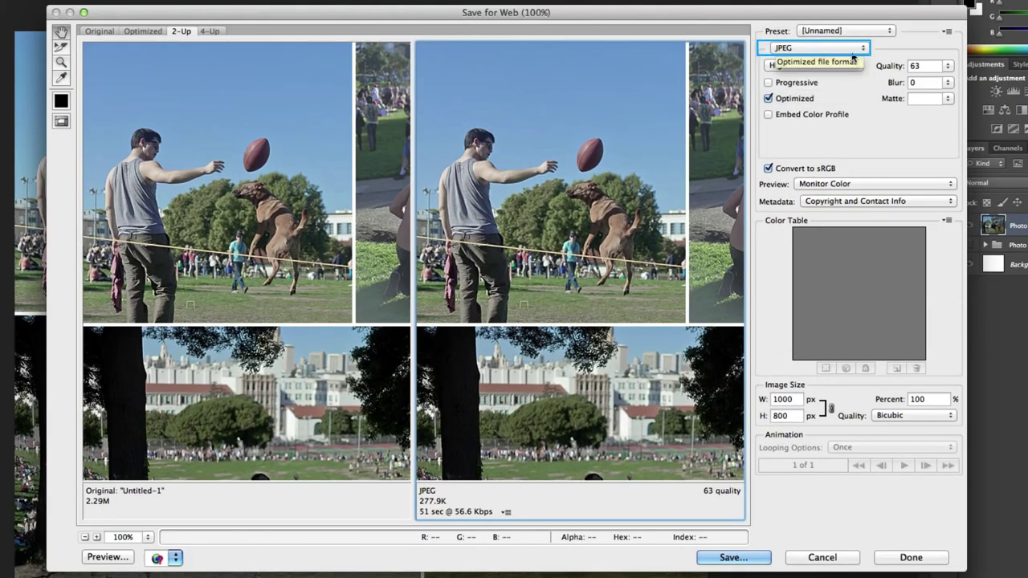
left_click(948, 69)
left_click_drag(918, 84, 867, 117)
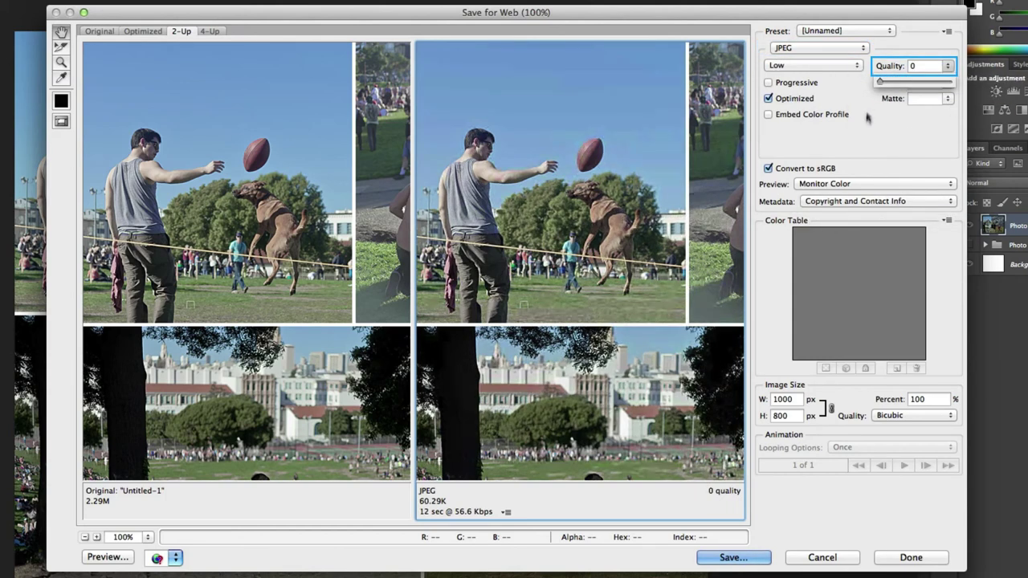
left_click(183, 33)
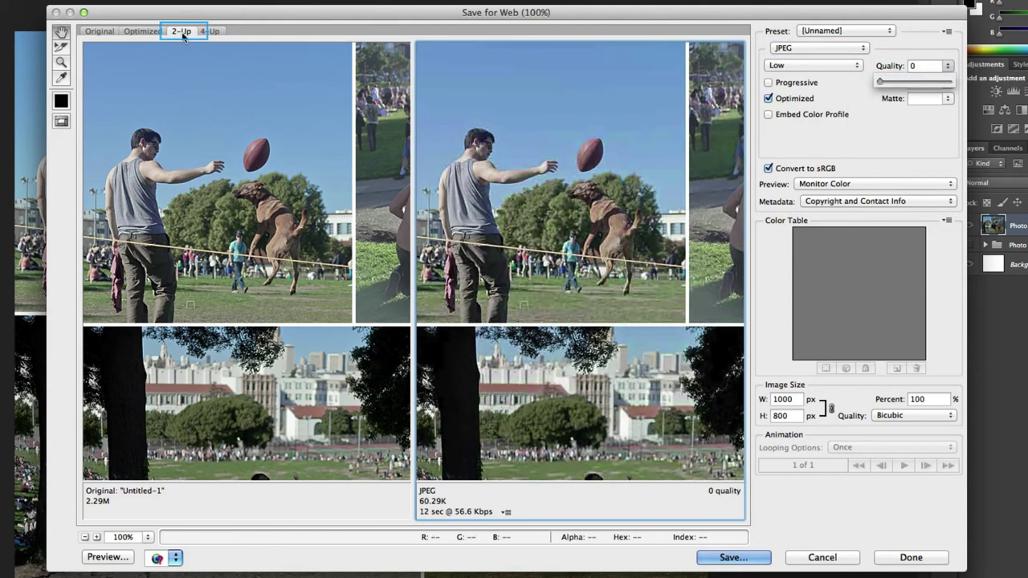
key("Tab")
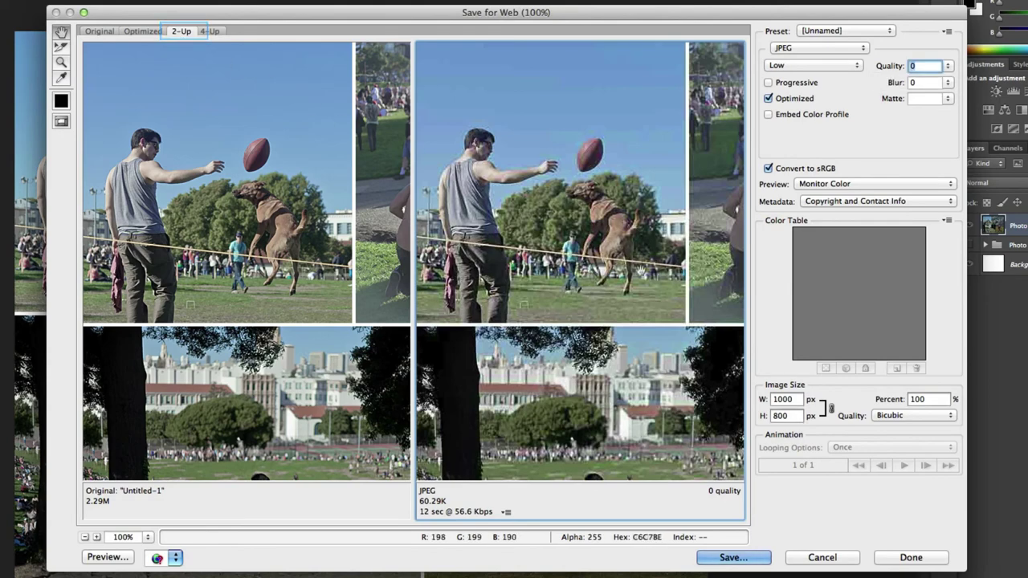
Pan the previews to the man and dog, then raise JPEG quality to 59.
left_click_drag(317, 449, 237, 531)
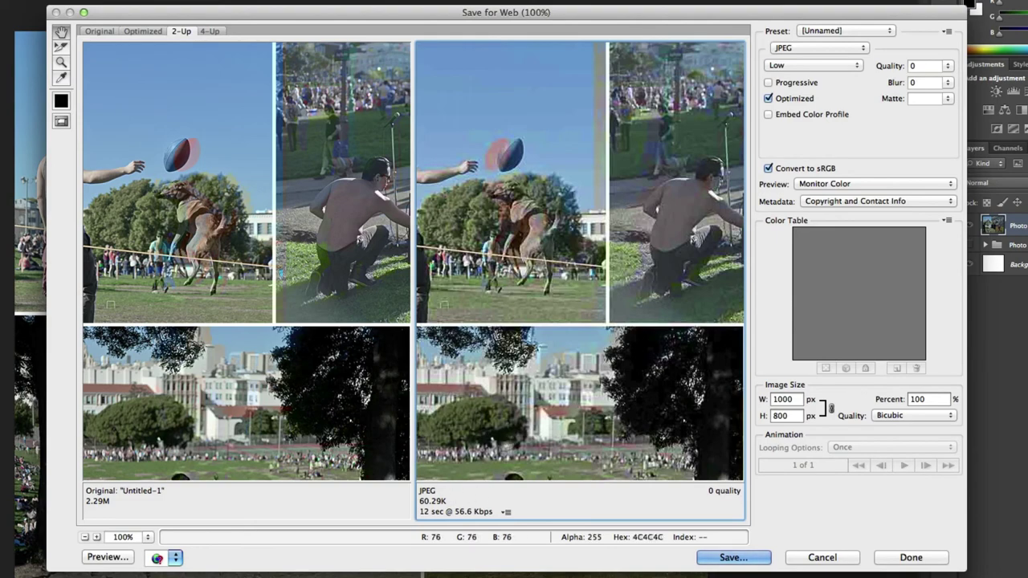
left_click_drag(504, 279, 584, 274)
left_click_drag(612, 188, 621, 154)
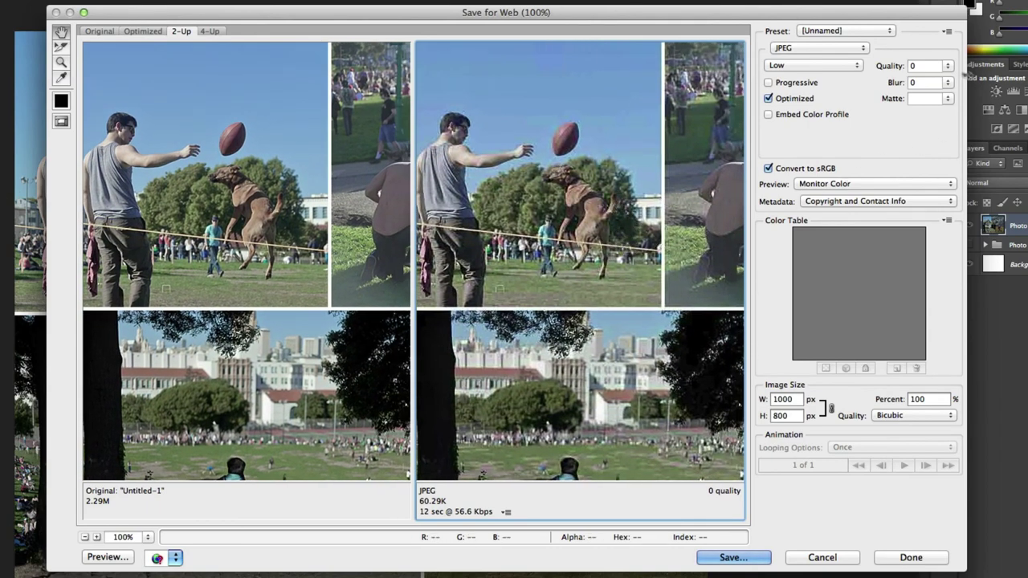
left_click(949, 67)
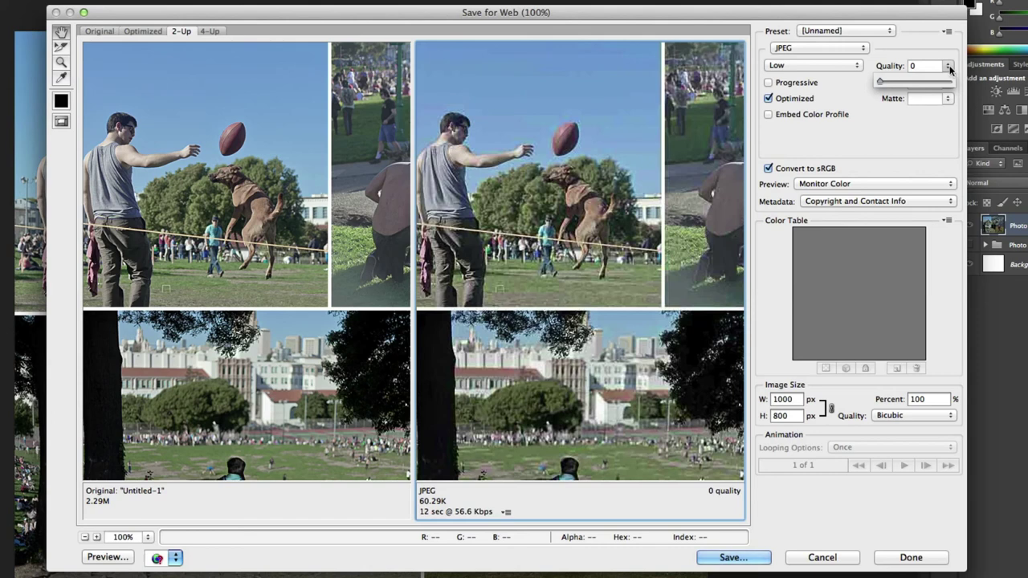
left_click(878, 85)
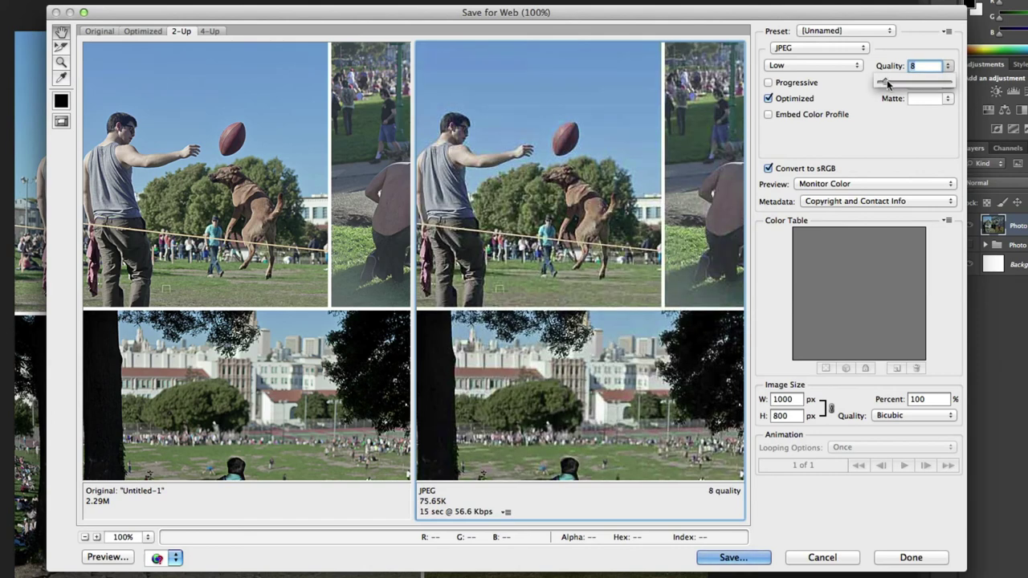
left_click_drag(897, 85, 904, 83)
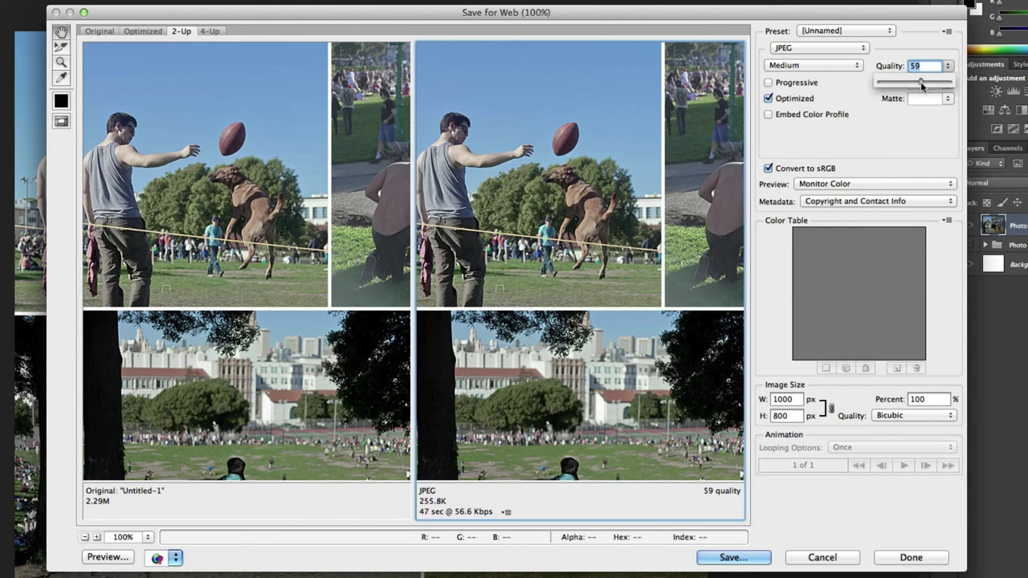
Set JPEG quality to 60 and estimate download time at 1 Mbps.
left_click_drag(921, 81, 922, 82)
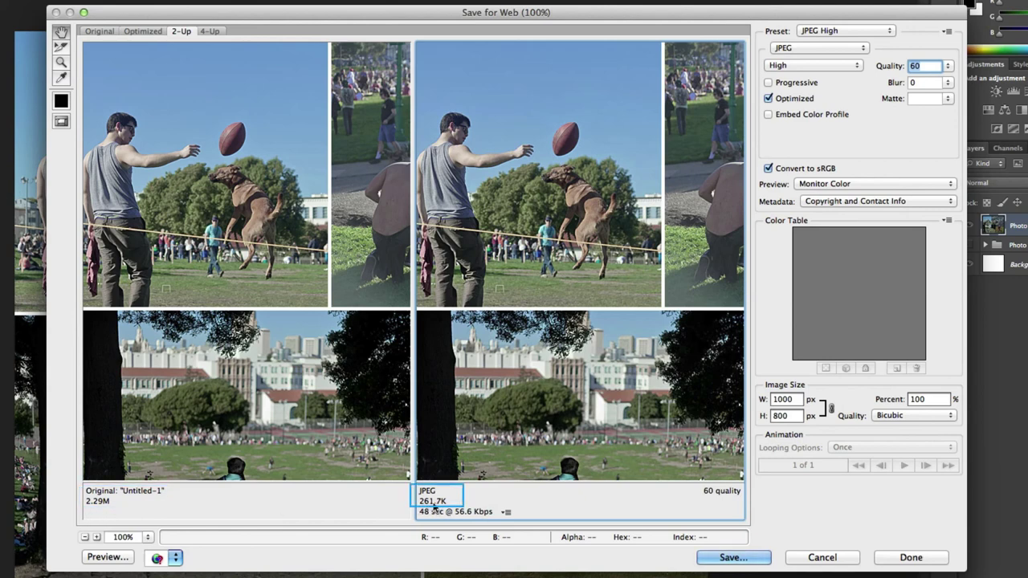
left_click(506, 512)
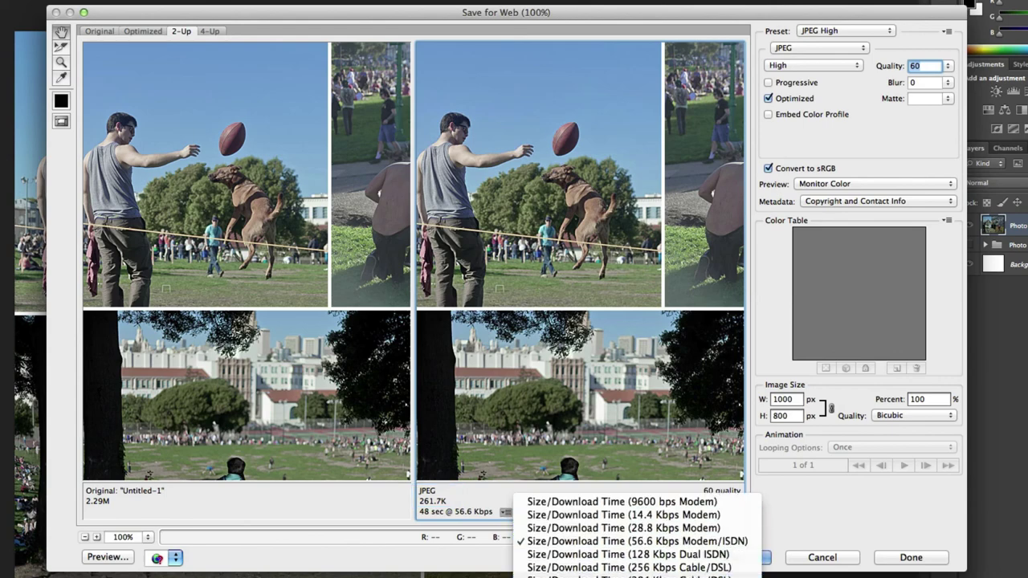
left_click(562, 577)
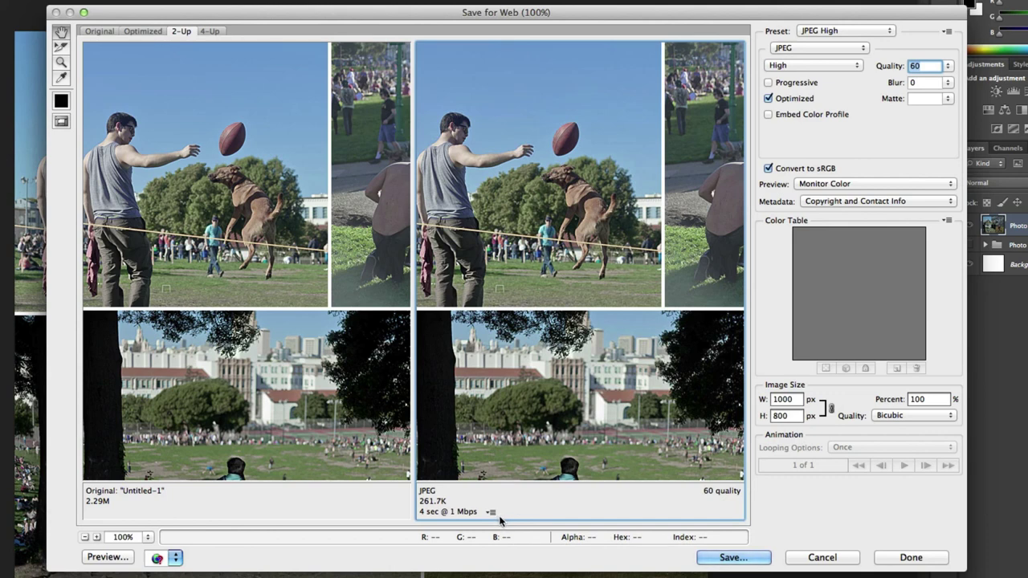
Resize the export image to 500 px wide (500×400).
left_click(795, 399)
double_click(801, 399)
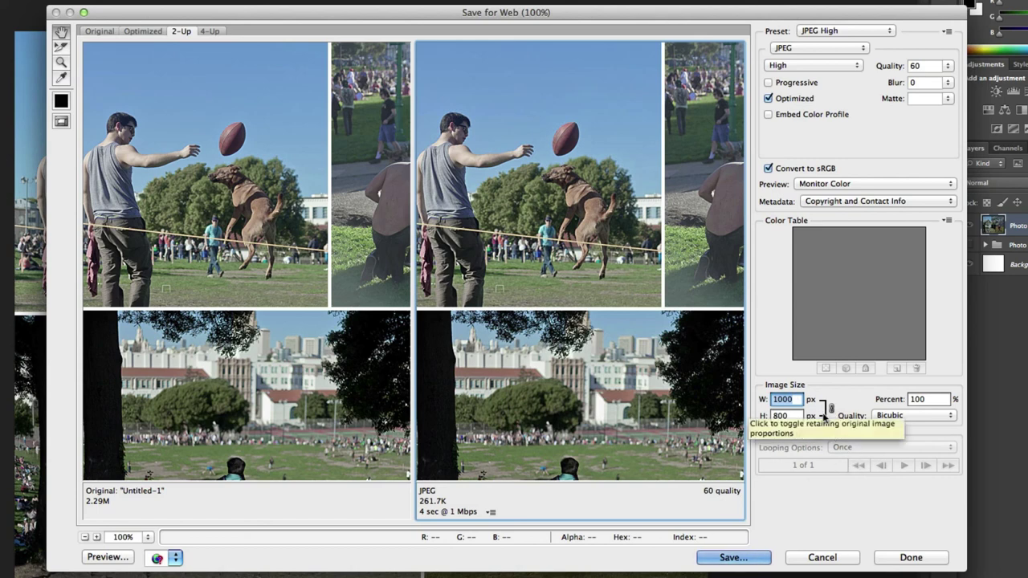
type("500")
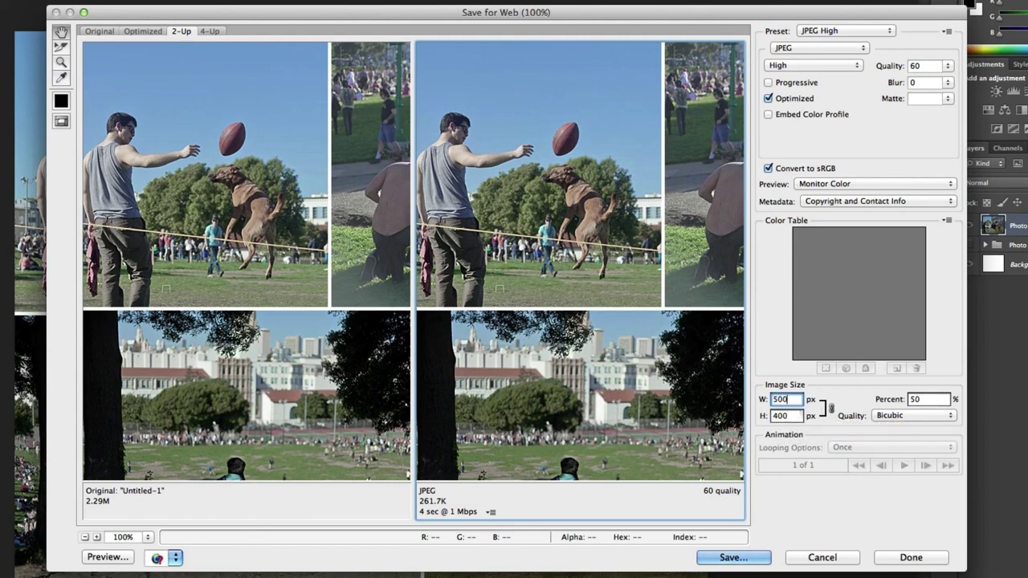
key("Tab")
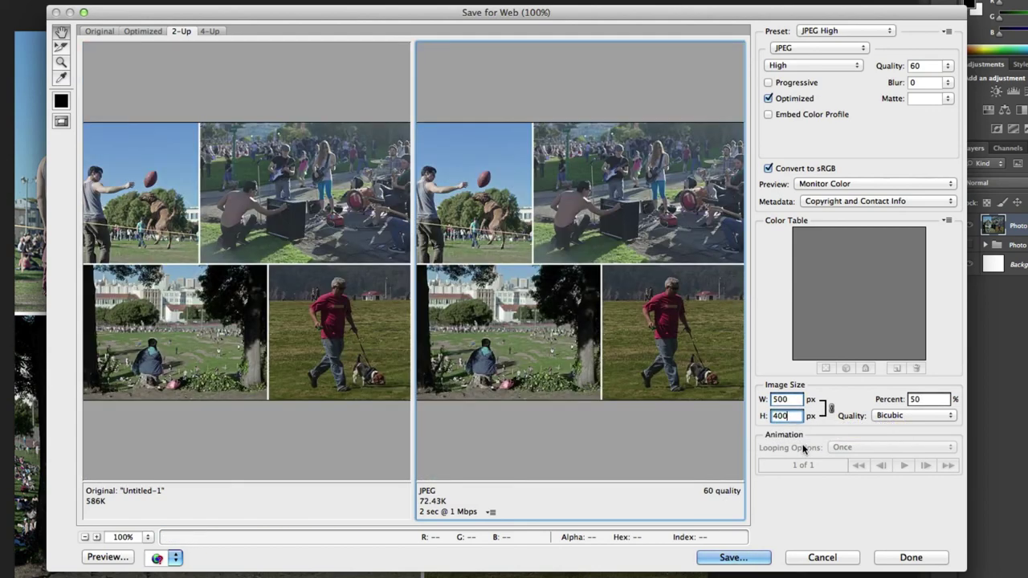